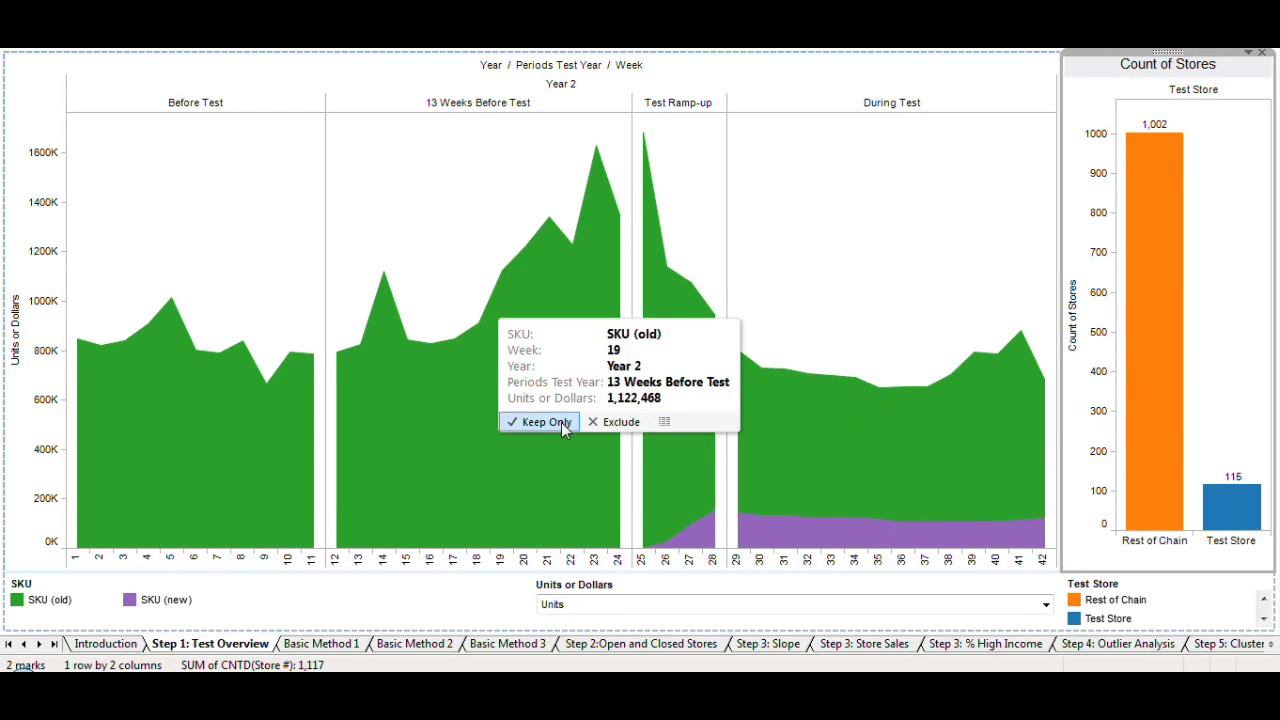
- Examine weekly unit sales of the old and new SKUs across the test periods, plus the store counts for test stores and rest of chain
{"action": "mouse_move", "coordinate": [401, 463]}
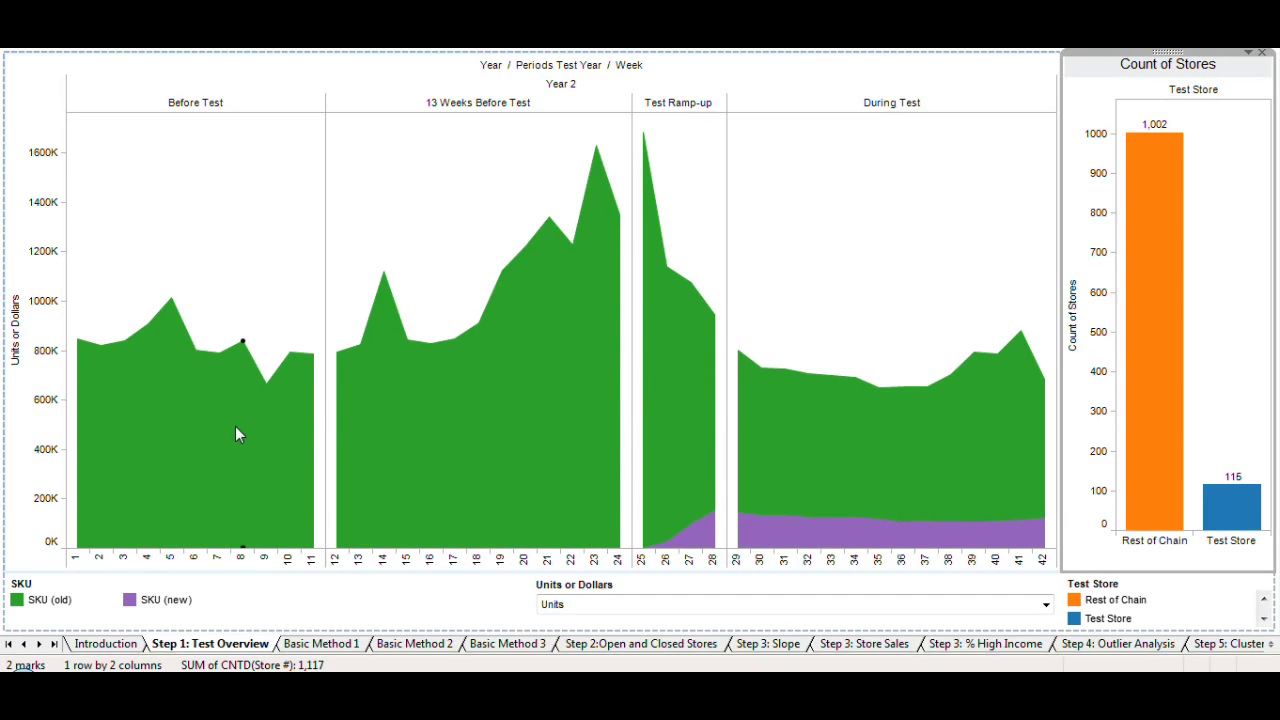
{"action": "mouse_move", "coordinate": [523, 418]}
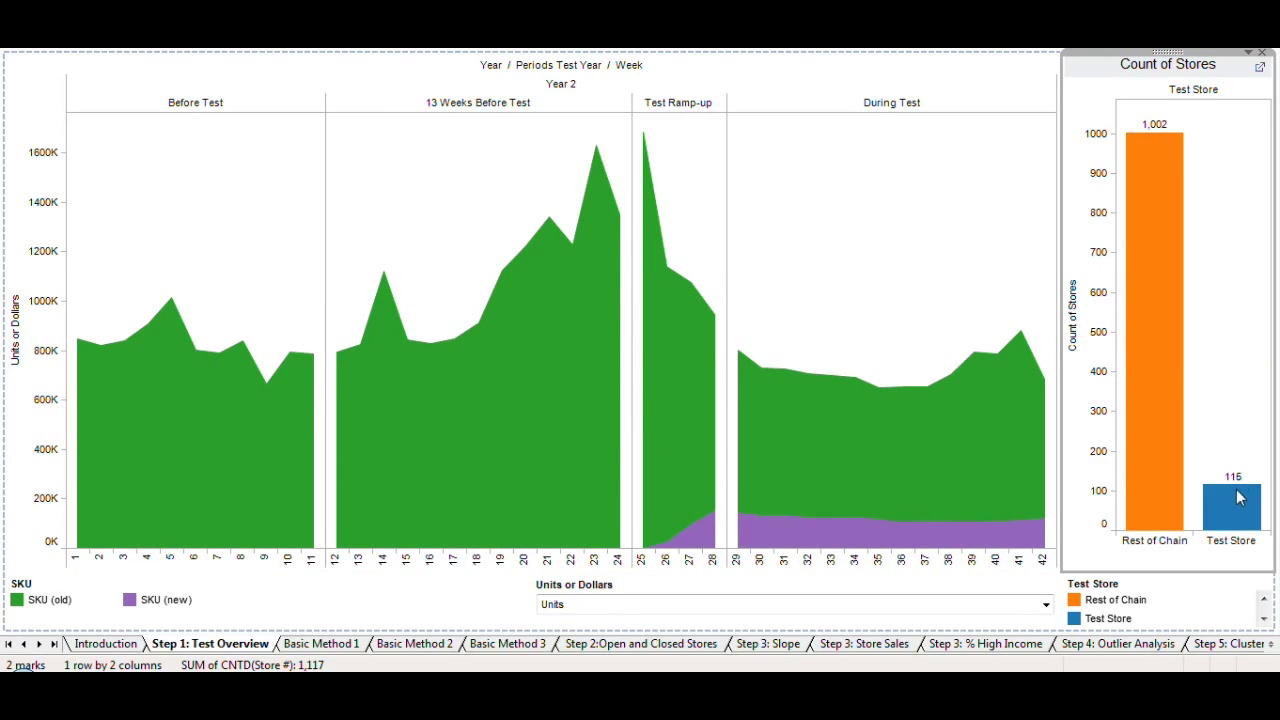
{"action": "mouse_move", "coordinate": [1241, 490]}
{"action": "mouse_move", "coordinate": [1163, 268]}
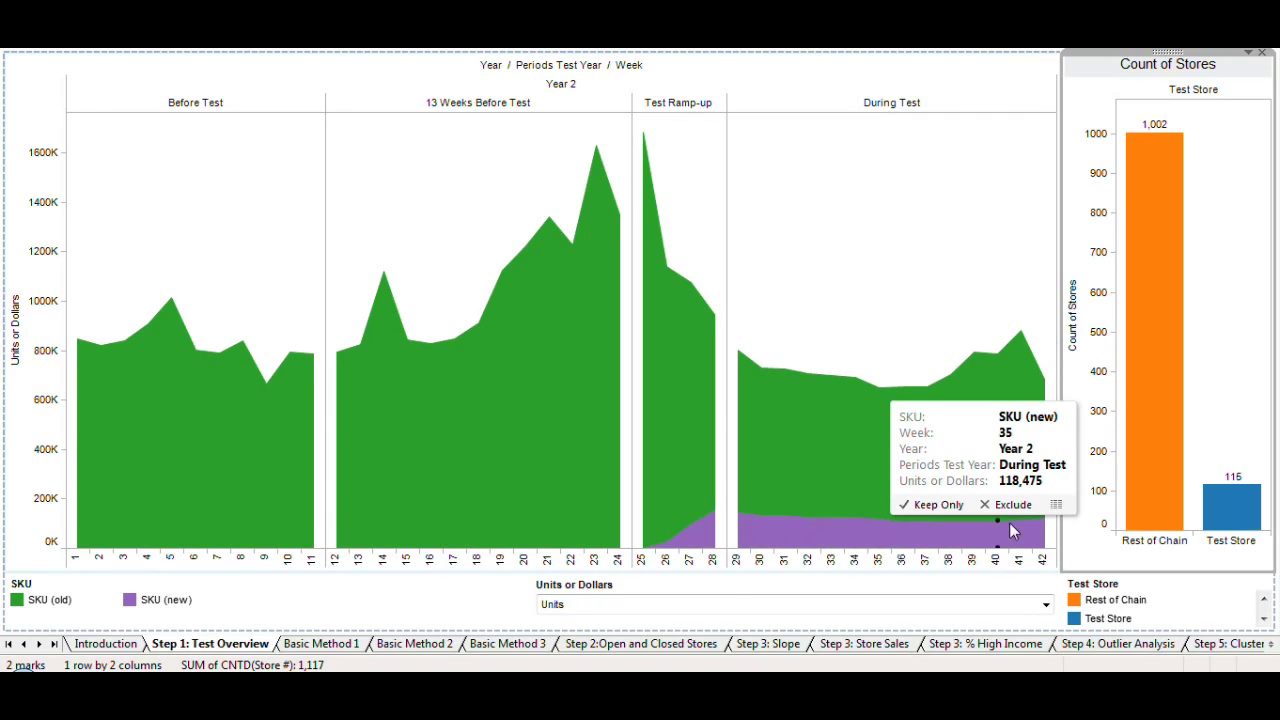
{"action": "mouse_move", "coordinate": [948, 538]}
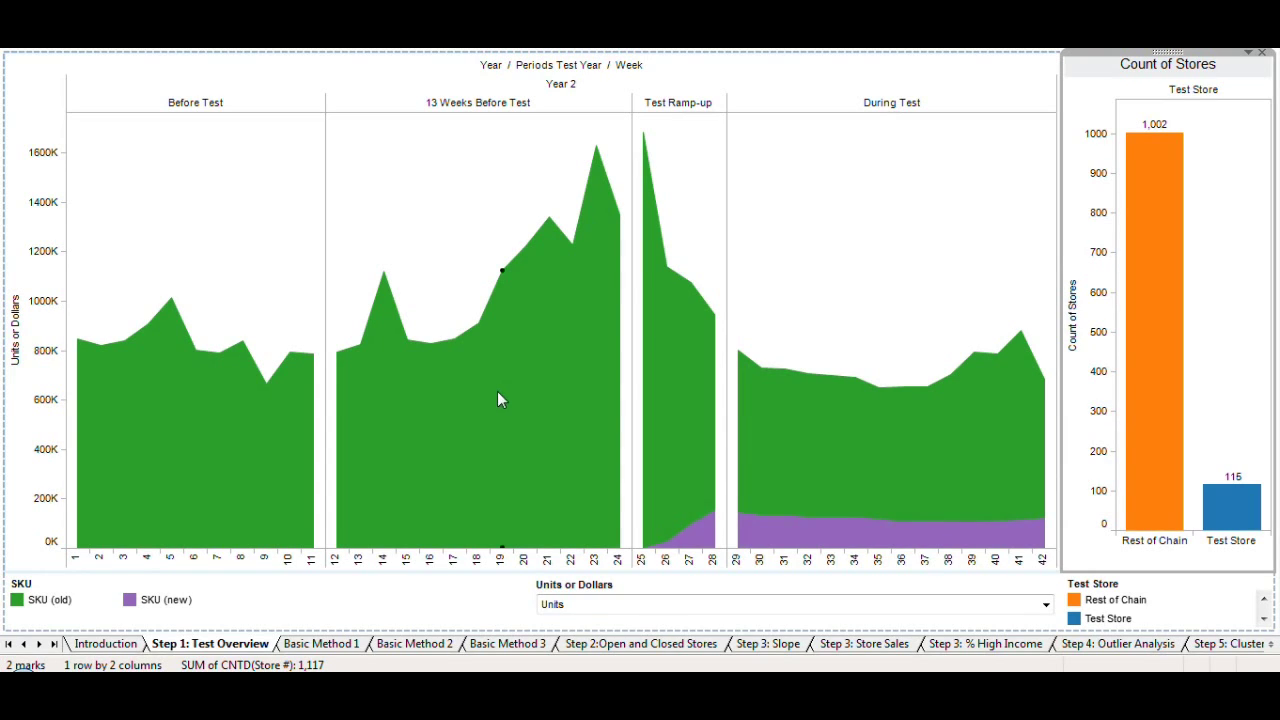
- Review the Basic Method 1, Basic Method 2 and Basic Method 3 sheets in turn
{"action": "left_click", "coordinate": [322, 644]}
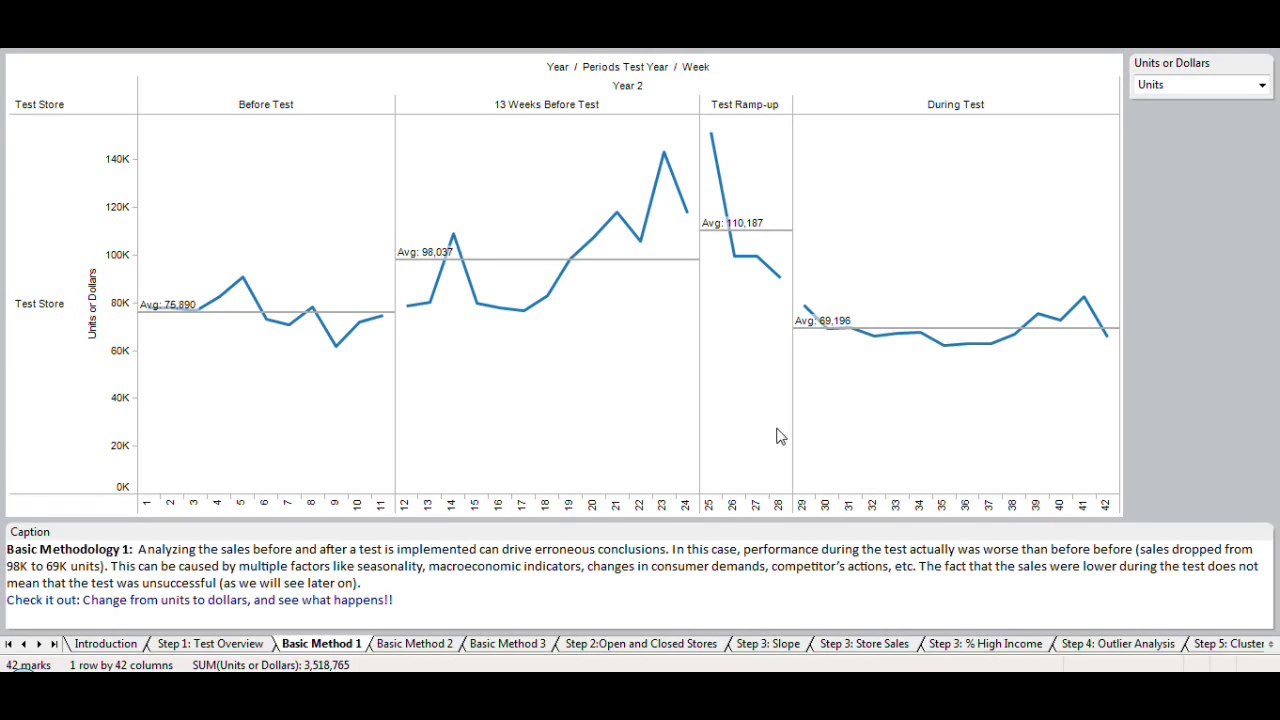
{"action": "left_click", "coordinate": [427, 644]}
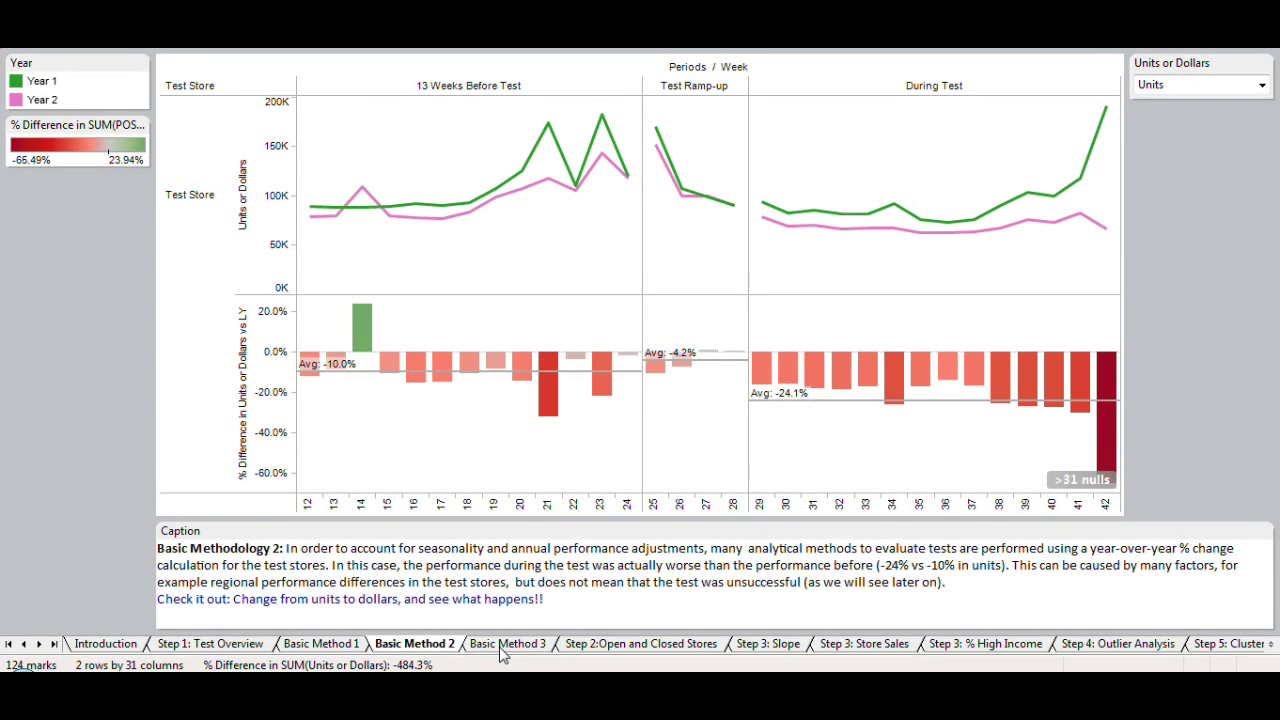
{"action": "left_click", "coordinate": [505, 644]}
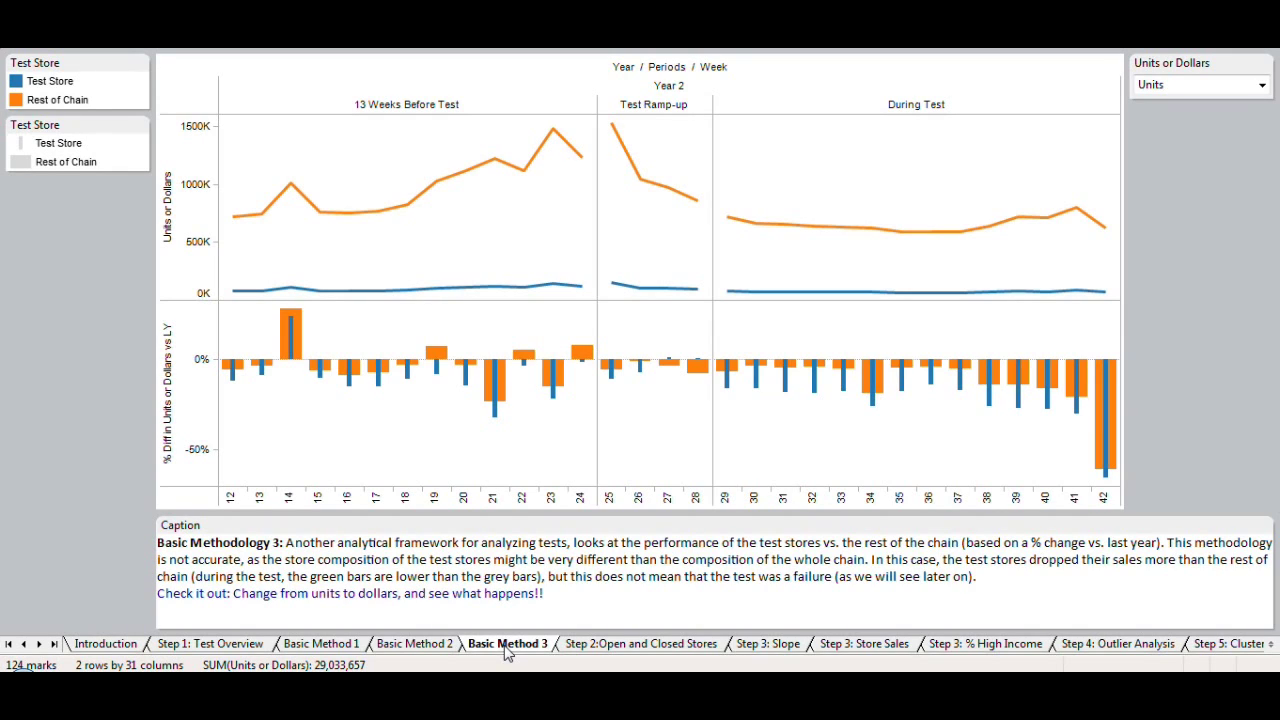
- On the Step 2 Open and Closed Stores sheet, select all new and closed stores plus active Stores #1 and #100 to filter the sales chart
{"action": "left_click", "coordinate": [623, 645]}
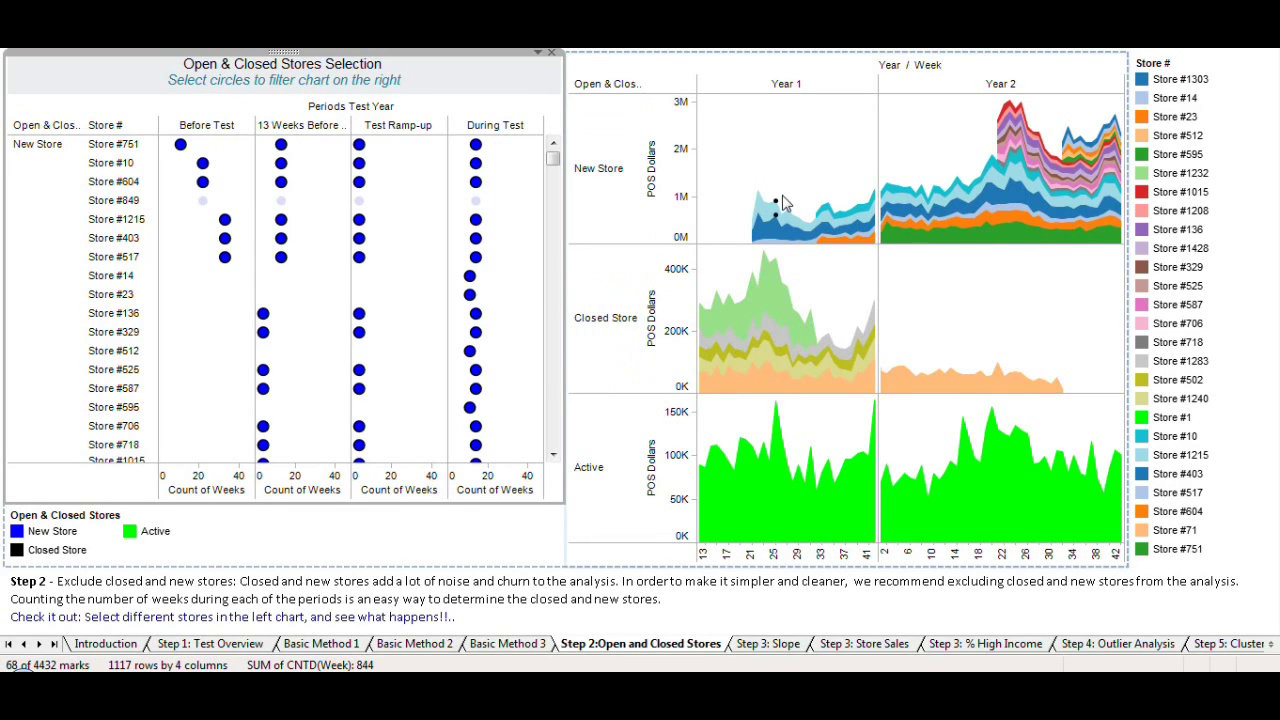
{"action": "mouse_move", "coordinate": [900, 316]}
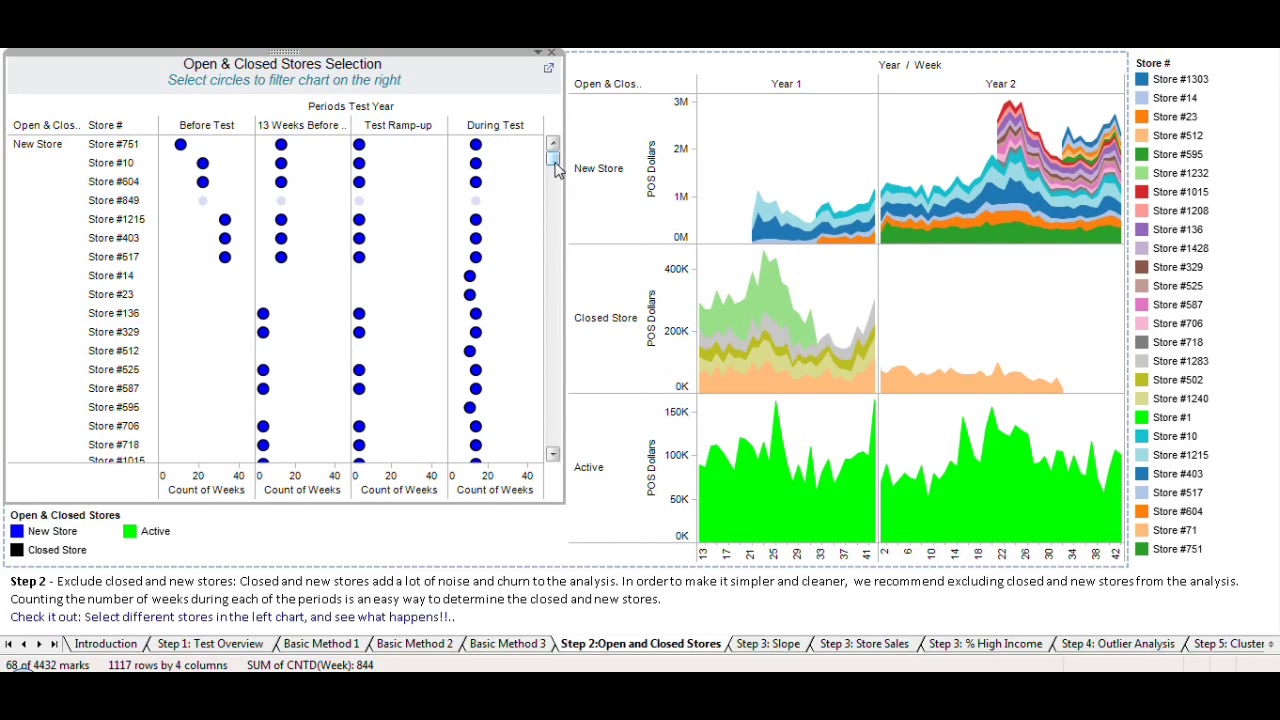
{"action": "mouse_move", "coordinate": [555, 166]}
{"action": "left_mouse_down"}
{"action": "mouse_move", "coordinate": [555, 214]}
{"action": "mouse_move", "coordinate": [555, 150]}
{"action": "left_mouse_up"}
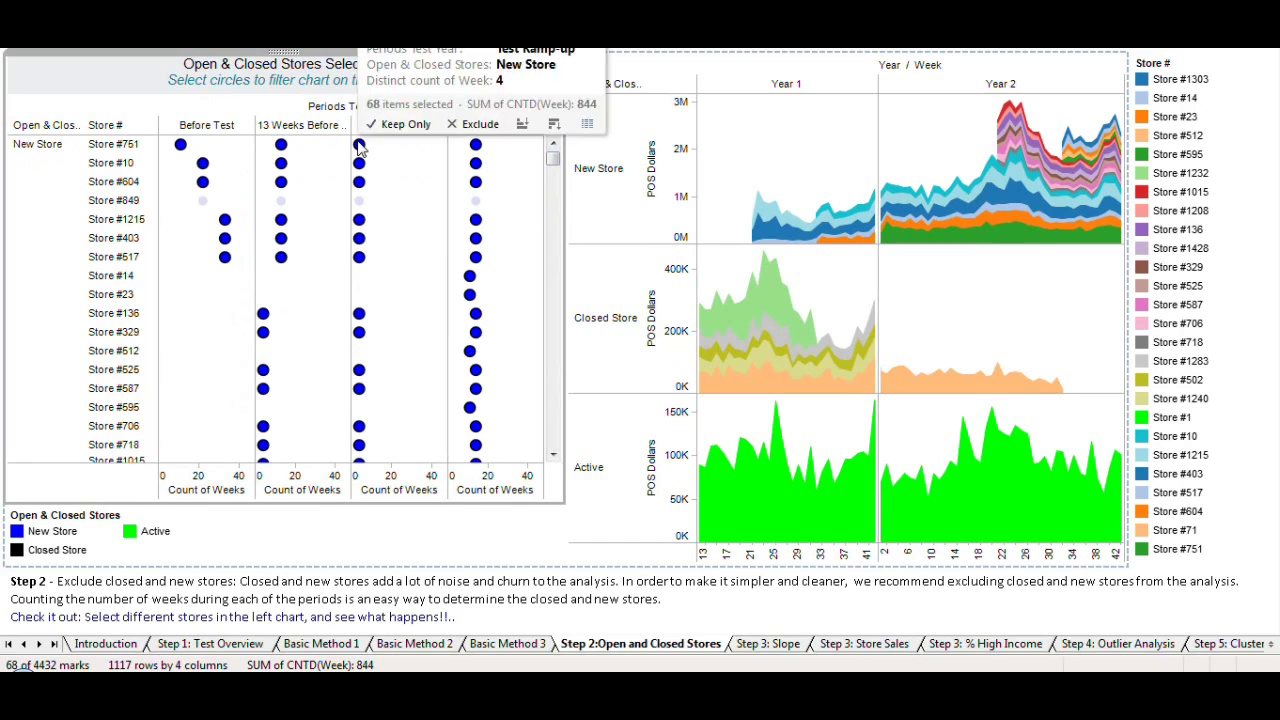
{"action": "left_click_drag", "start_coordinate": [164, 140], "coordinate": [523, 363]}
{"action": "left_click_drag", "start_coordinate": [167, 139], "coordinate": [536, 402]}
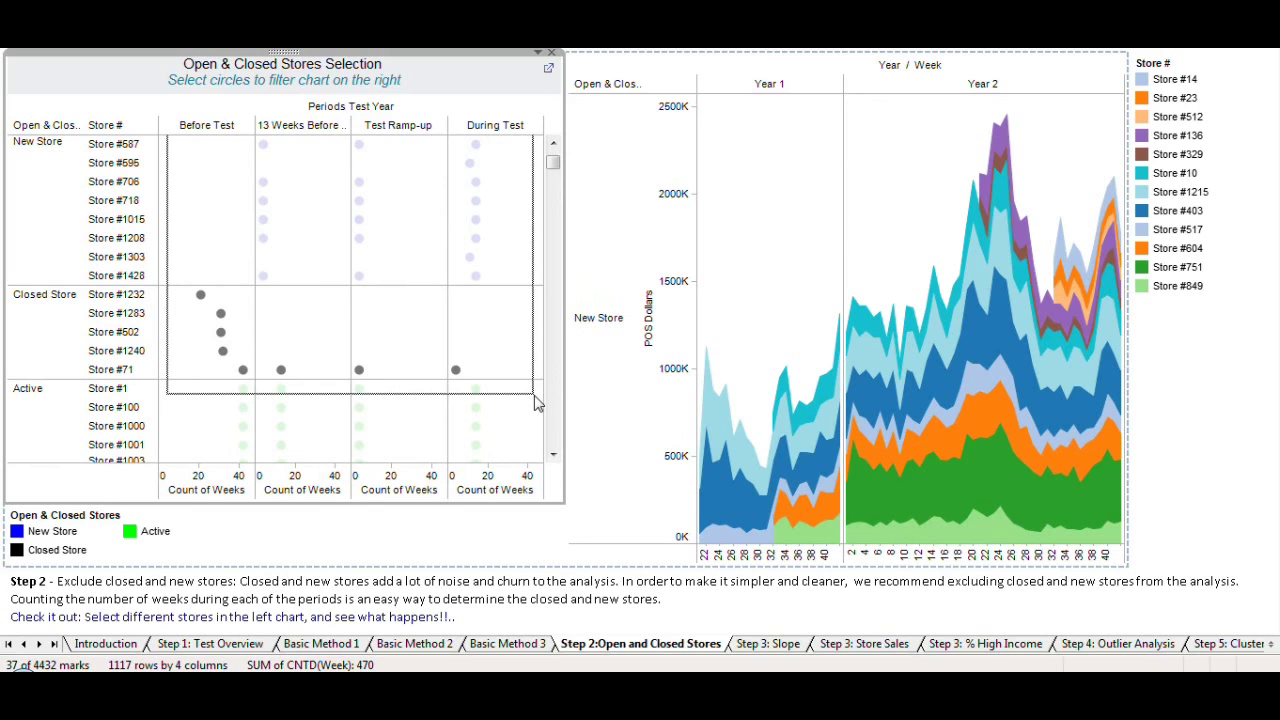
{"action": "left_click_drag", "start_coordinate": [536, 402], "coordinate": [536, 424]}
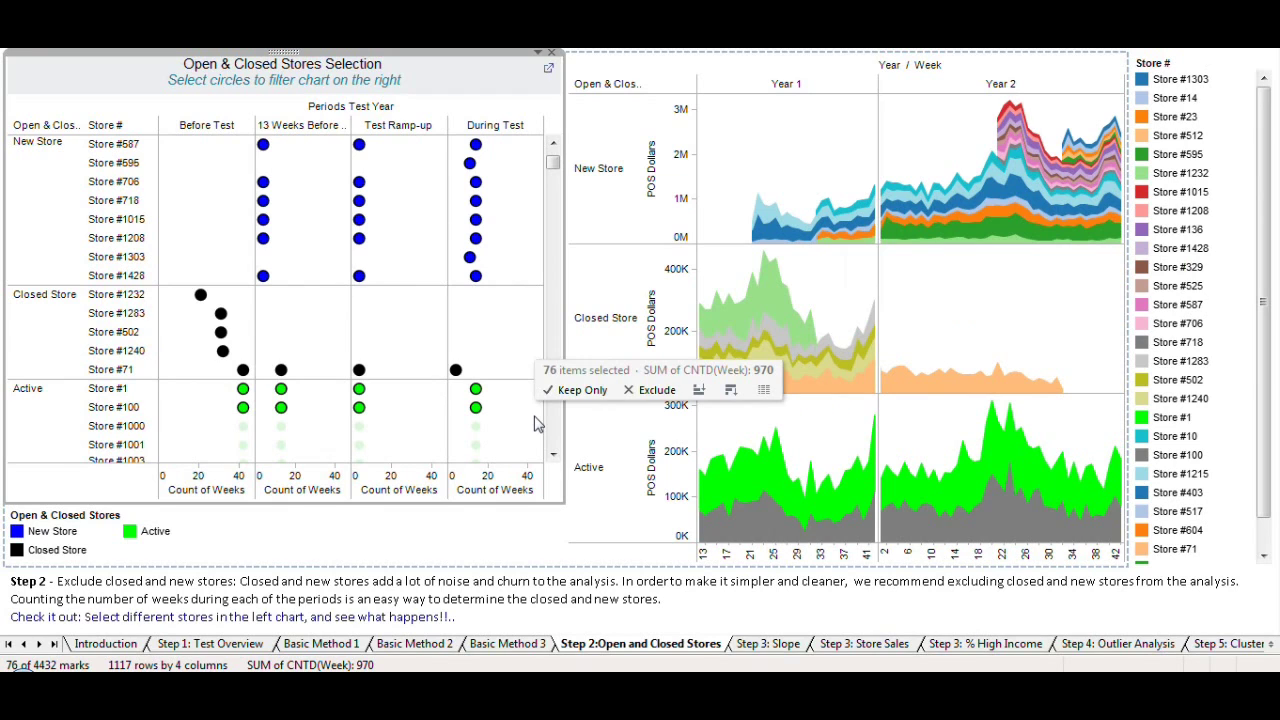
{"action": "mouse_move", "coordinate": [775, 210]}
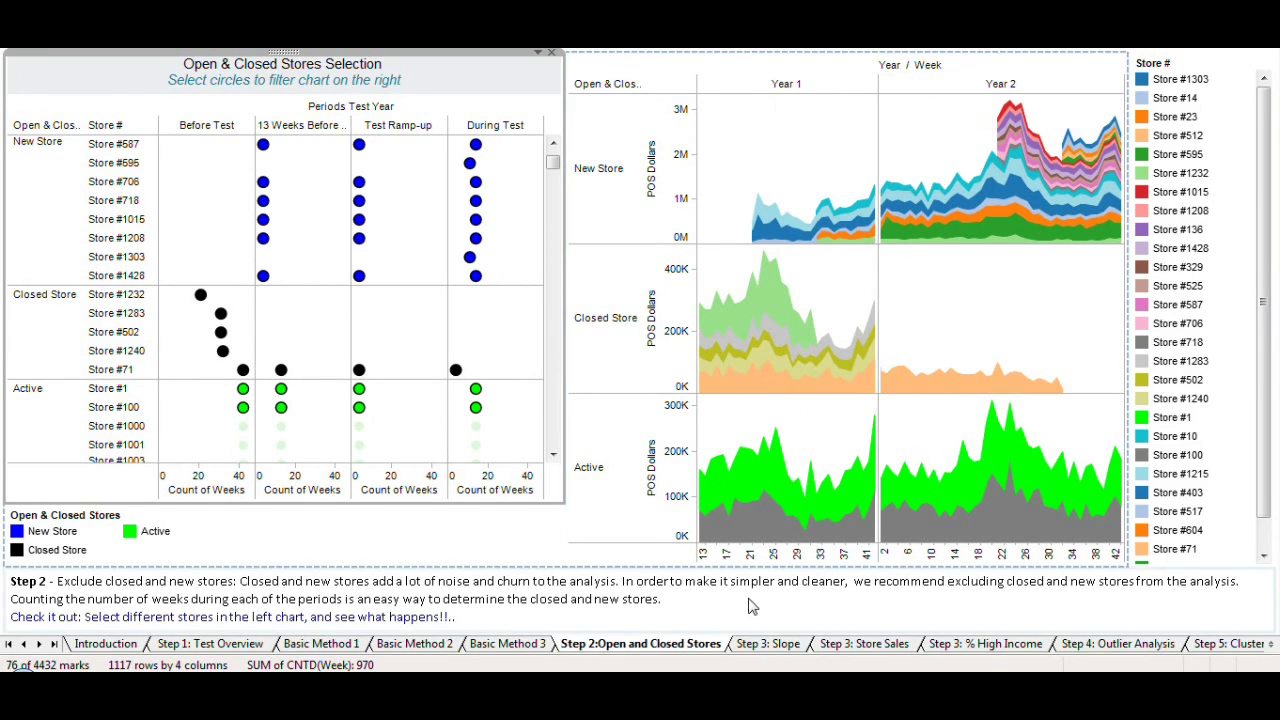
- Review the Step 3 store metric sheets for Slope, Store Sales and % High Income
{"action": "left_click", "coordinate": [768, 643]}
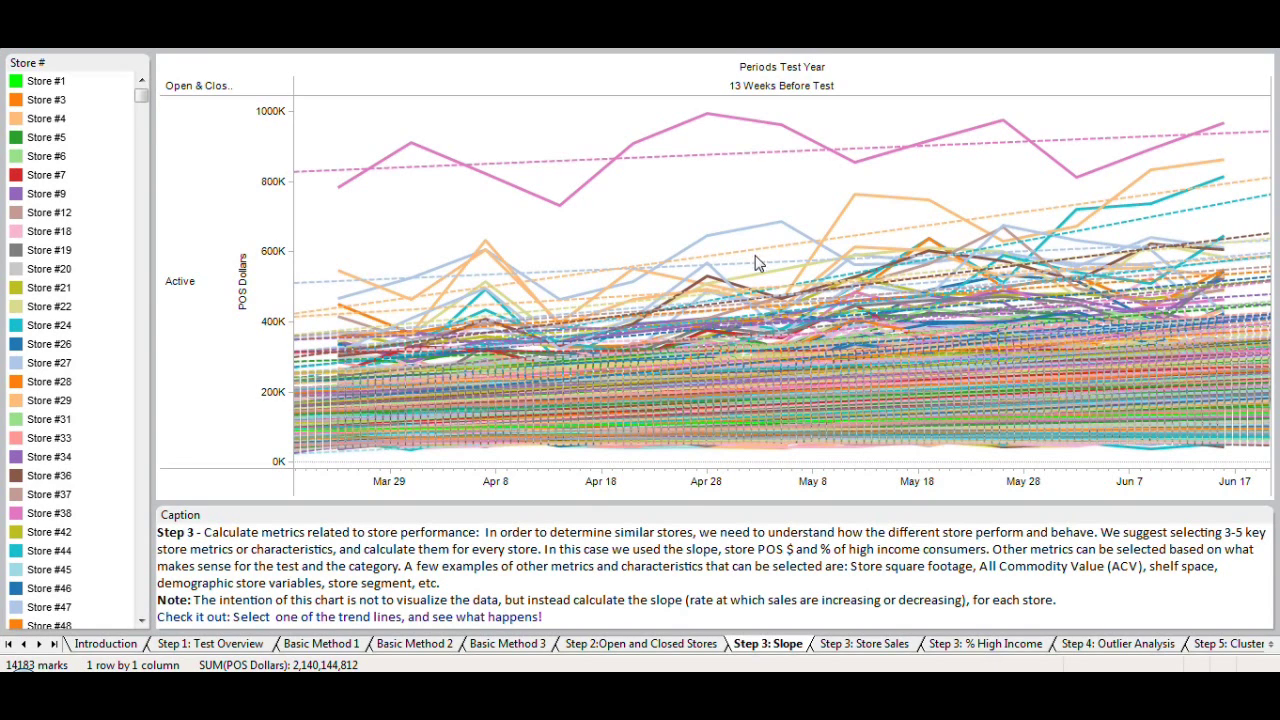
{"action": "mouse_move", "coordinate": [806, 381]}
{"action": "mouse_move", "coordinate": [762, 256]}
{"action": "left_click", "coordinate": [852, 646]}
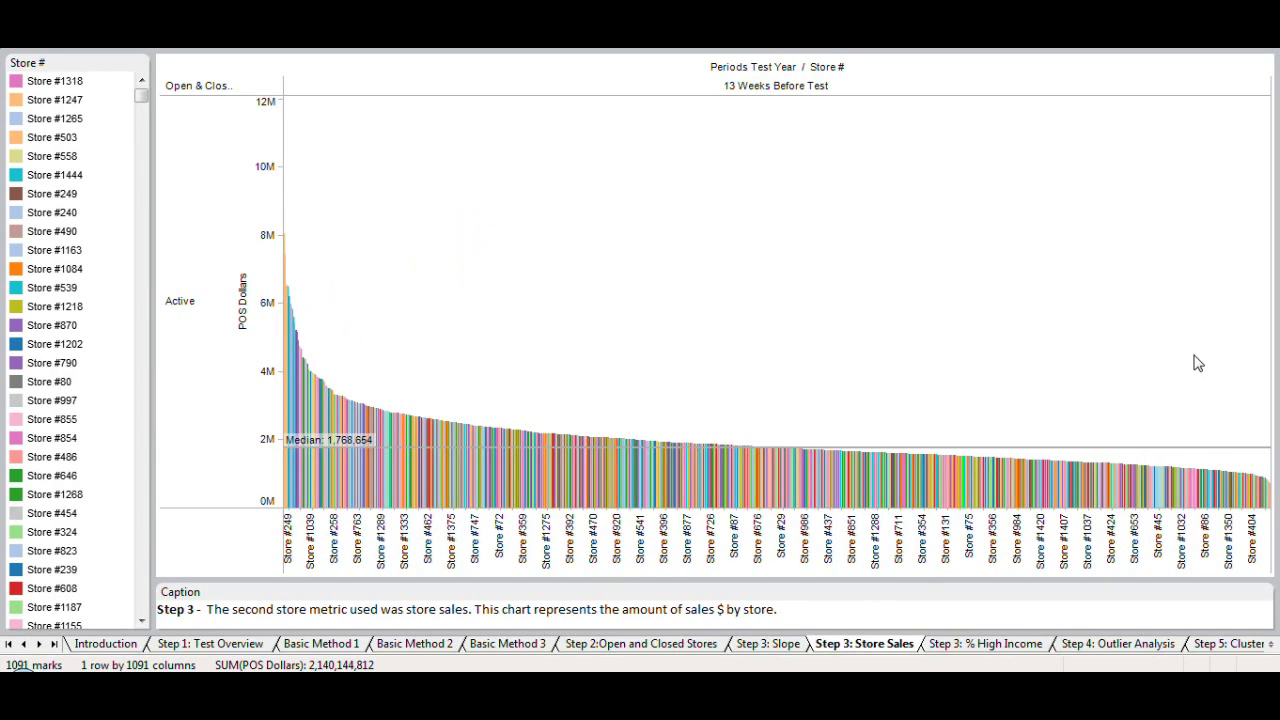
{"action": "mouse_move", "coordinate": [1272, 490]}
{"action": "left_click", "coordinate": [985, 643]}
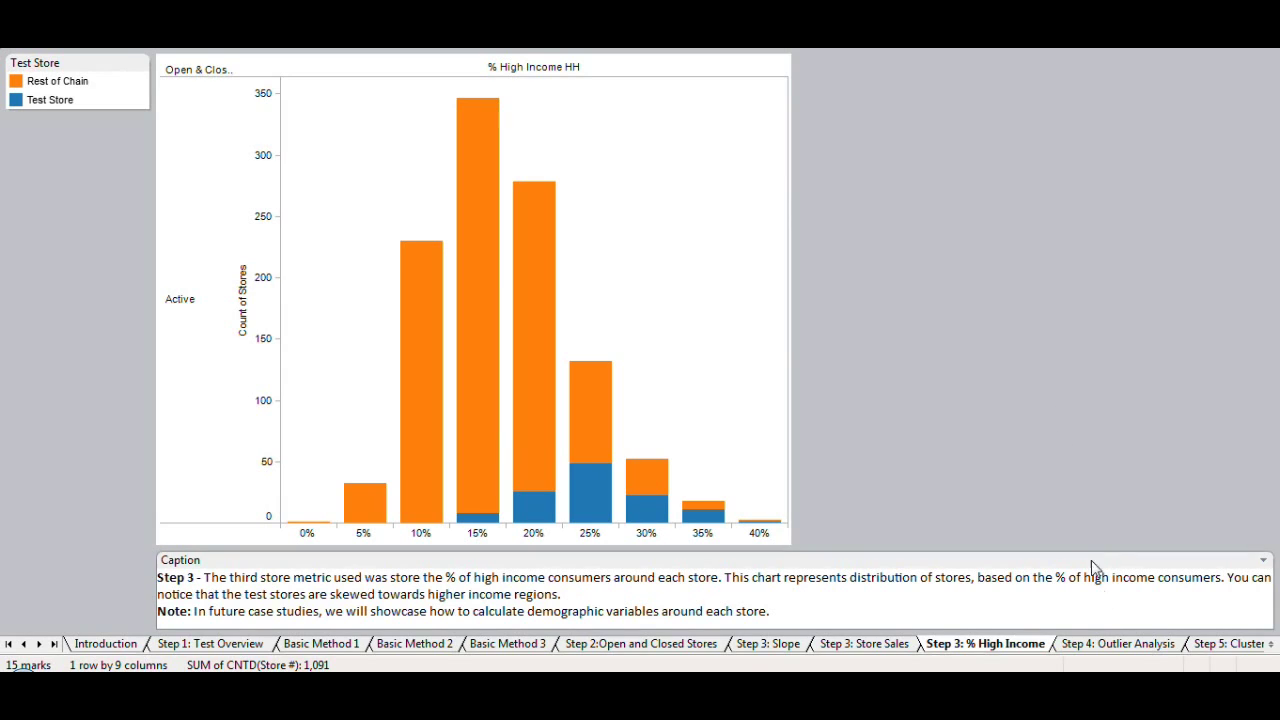
- On the Step 4 Outlier Analysis sheet, highlight the three outliers with the highest POS Dollars in the slope chart, and clear the selection
{"action": "left_click", "coordinate": [1108, 644]}
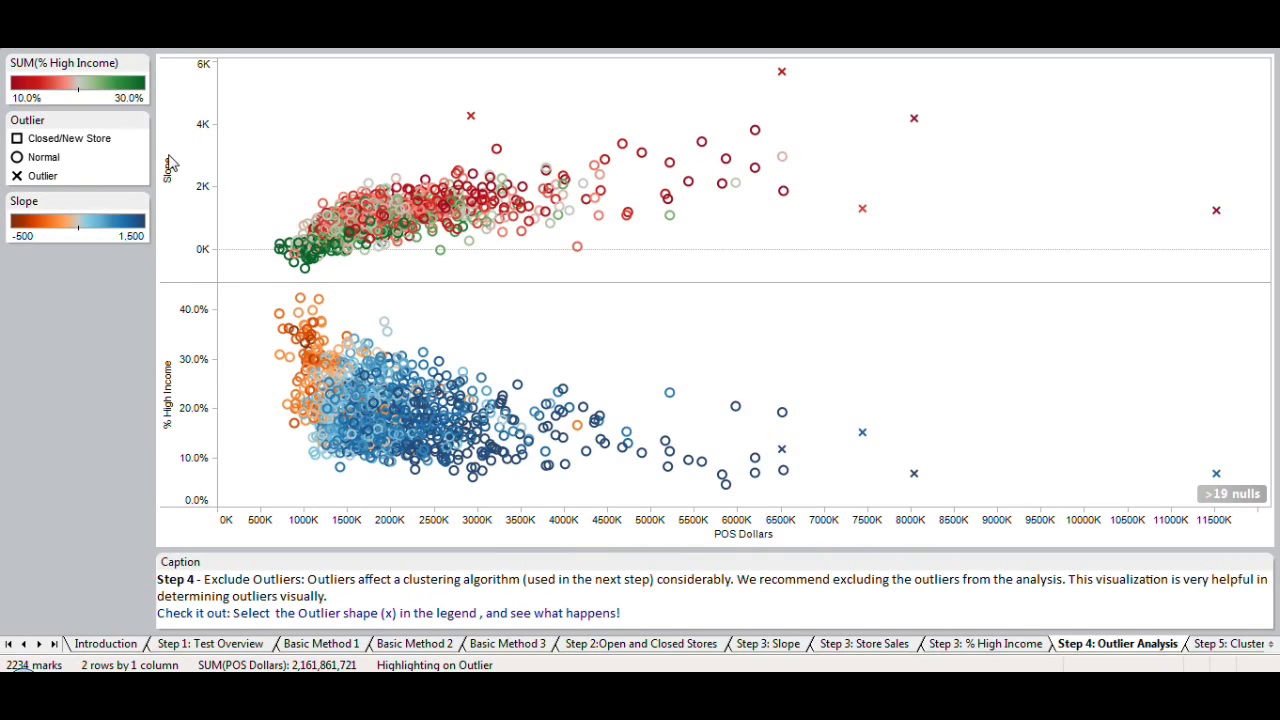
{"action": "mouse_move", "coordinate": [381, 215]}
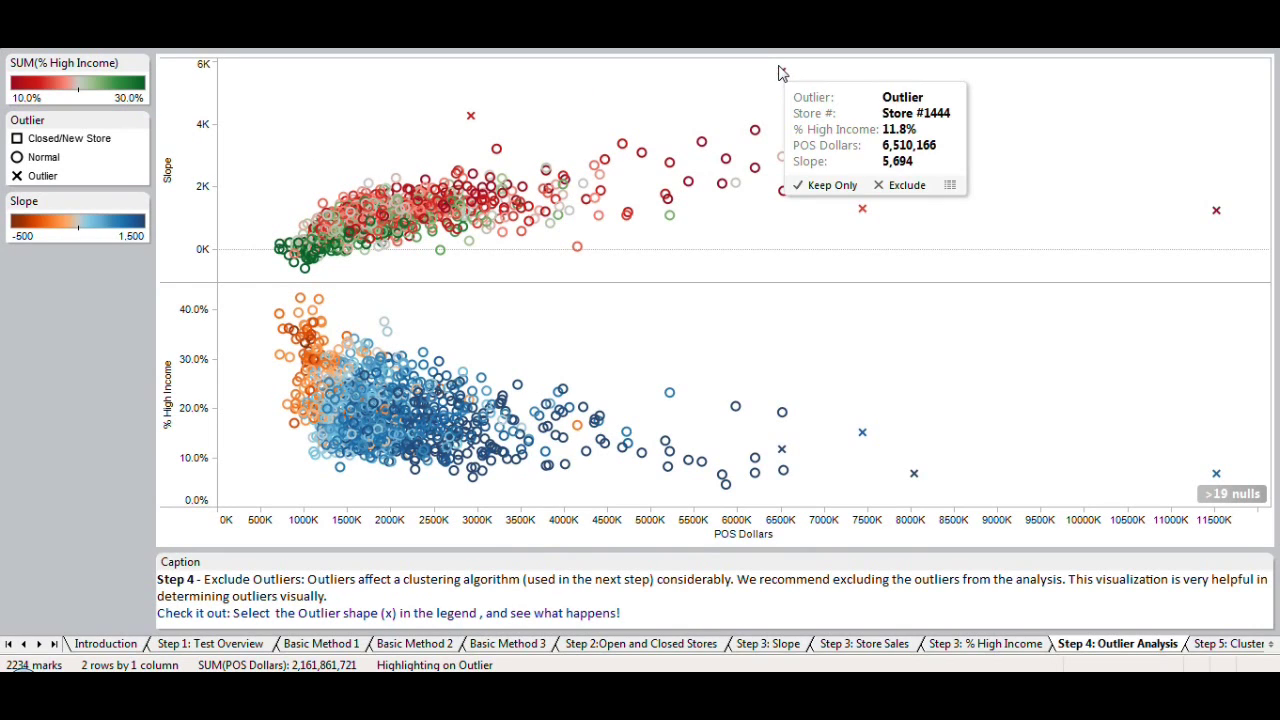
{"action": "left_click_drag", "start_coordinate": [816, 68], "coordinate": [1238, 236]}
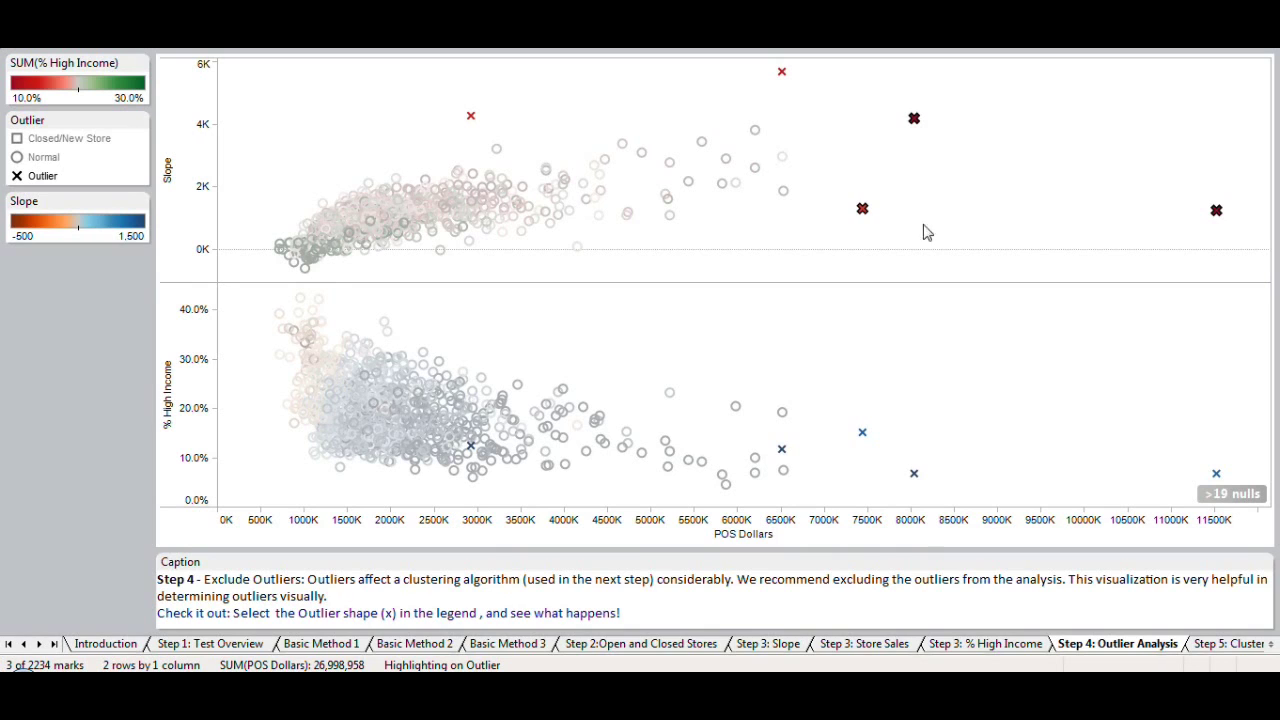
{"action": "left_click", "coordinate": [563, 122]}
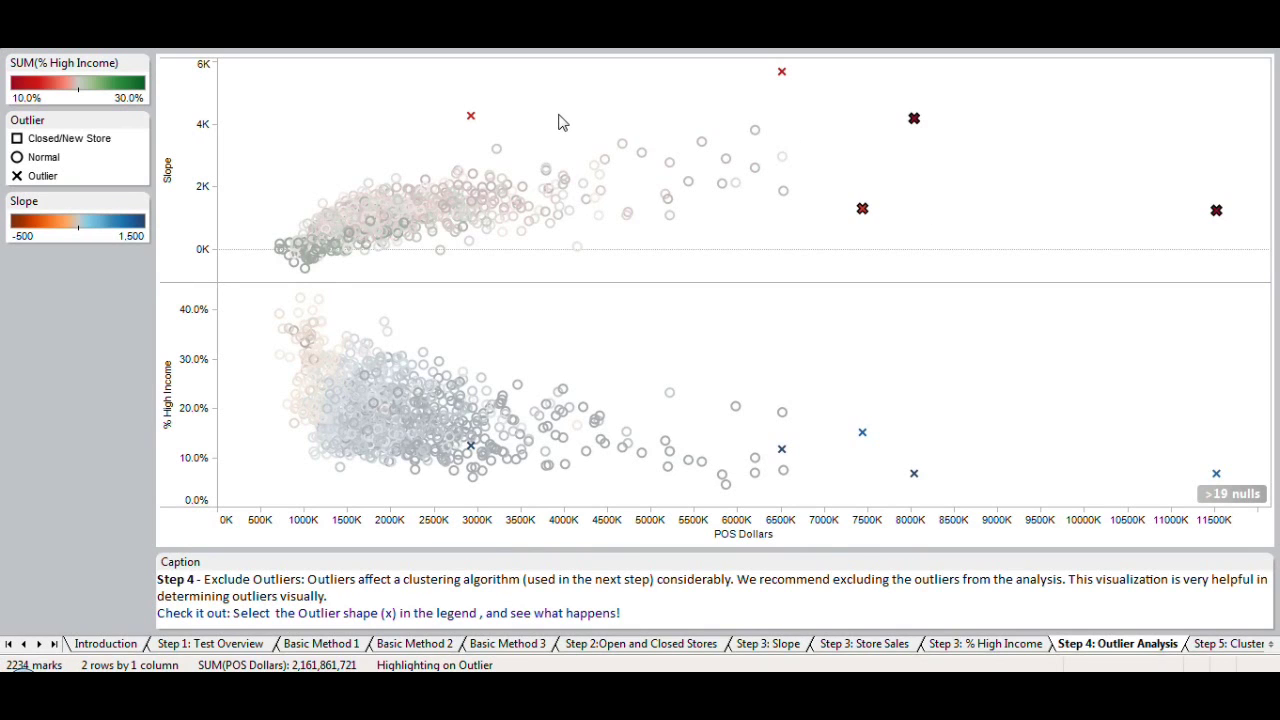
- Highlight the high-slope outlier just below 3000K POS Dollars, compare its marks in both scatter plots, and clear the selection
{"action": "left_click_drag", "start_coordinate": [437, 94], "coordinate": [503, 133]}
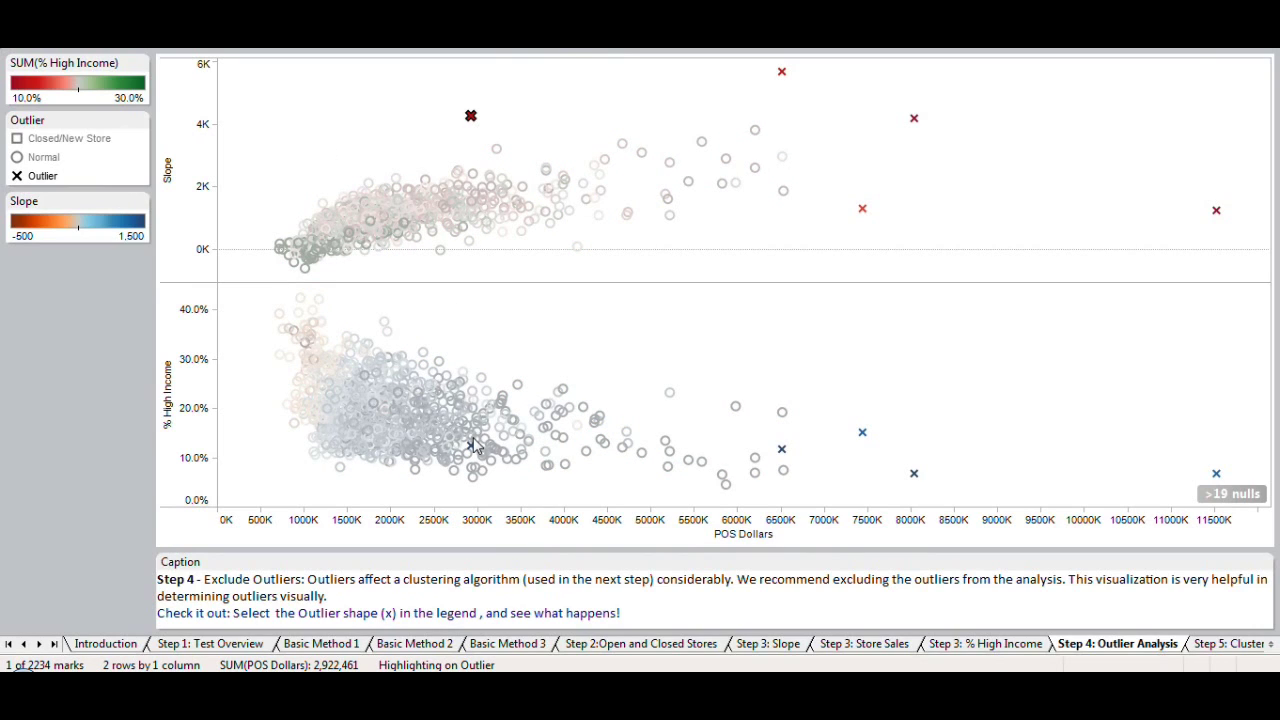
{"action": "mouse_move", "coordinate": [474, 450]}
{"action": "mouse_move", "coordinate": [475, 120]}
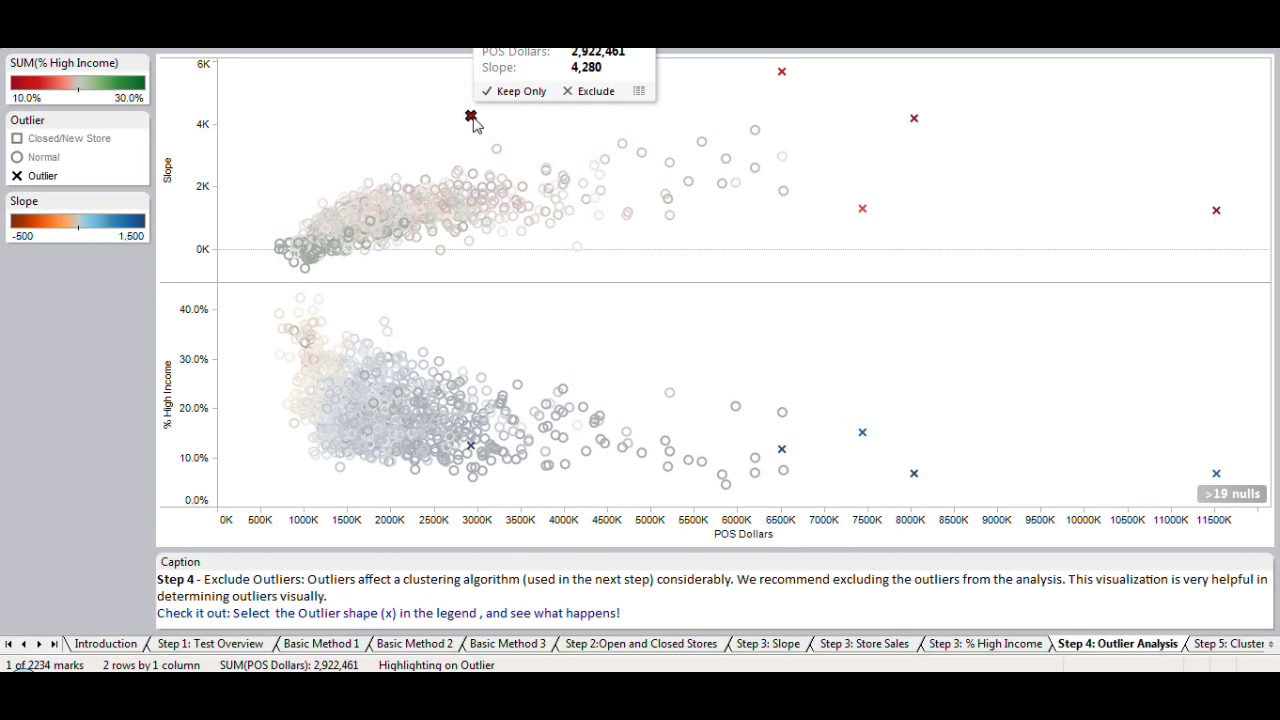
{"action": "left_click", "coordinate": [548, 133]}
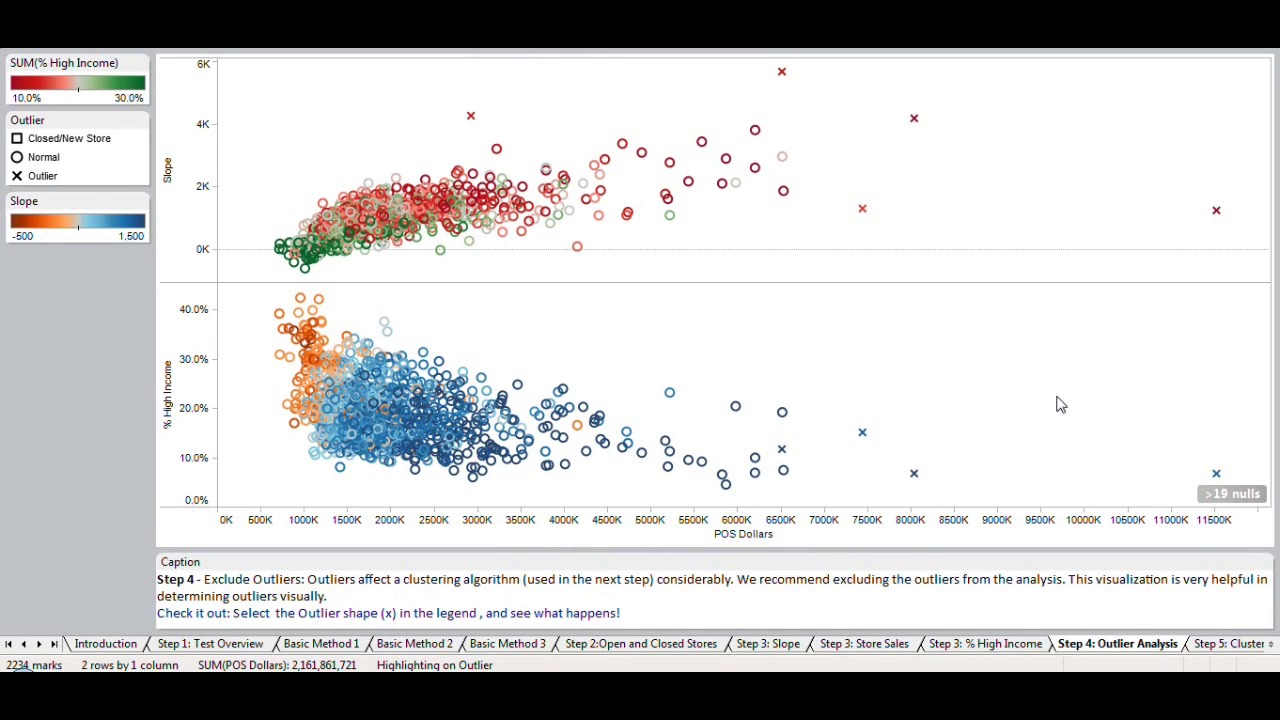
- View the Step 5 clustering dendrogram and results sheets, highlighting cluster 2 and cluster 6 one at a time in the results and clearing each highlight
{"action": "left_click", "coordinate": [1217, 643]}
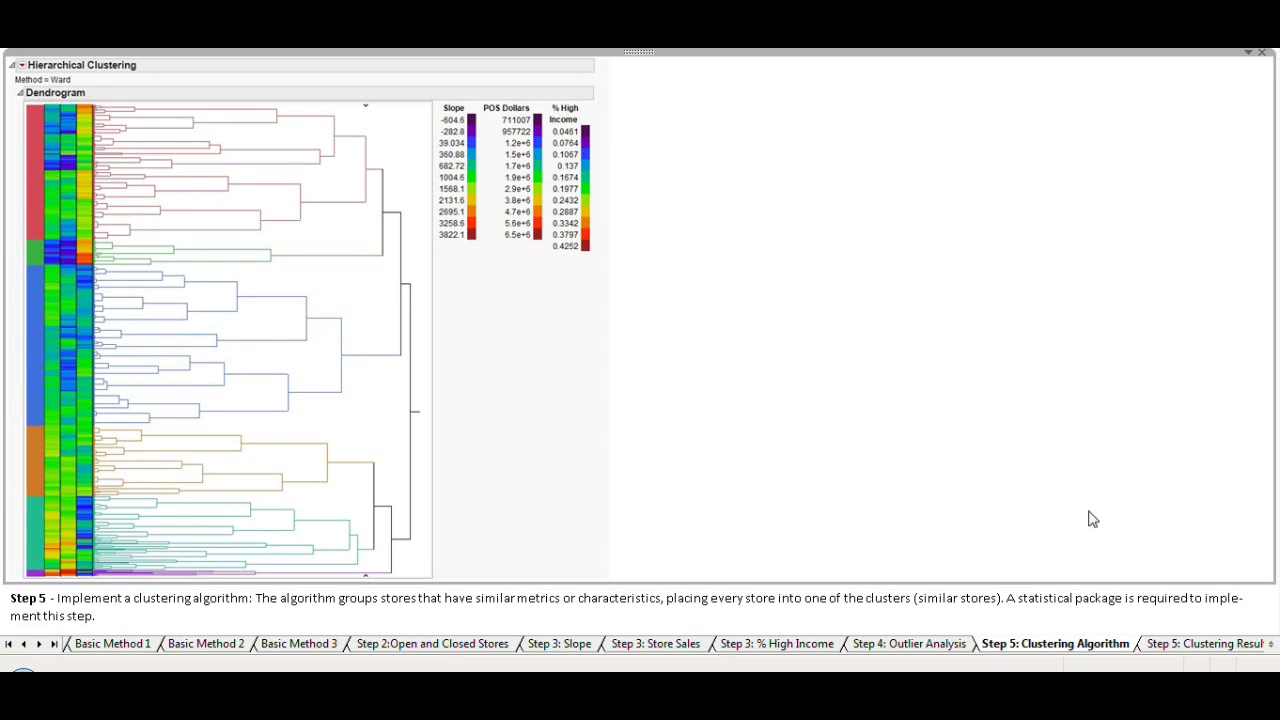
{"action": "left_click", "coordinate": [1178, 650]}
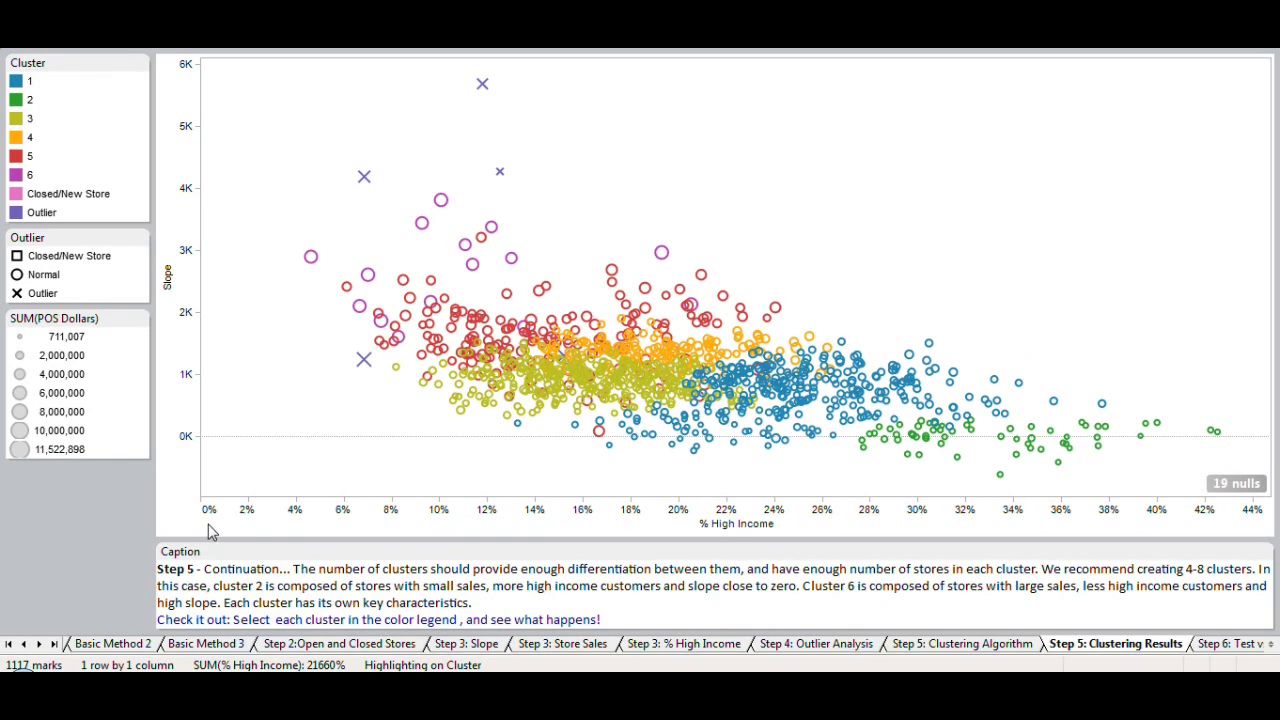
{"action": "left_click", "coordinate": [16, 103]}
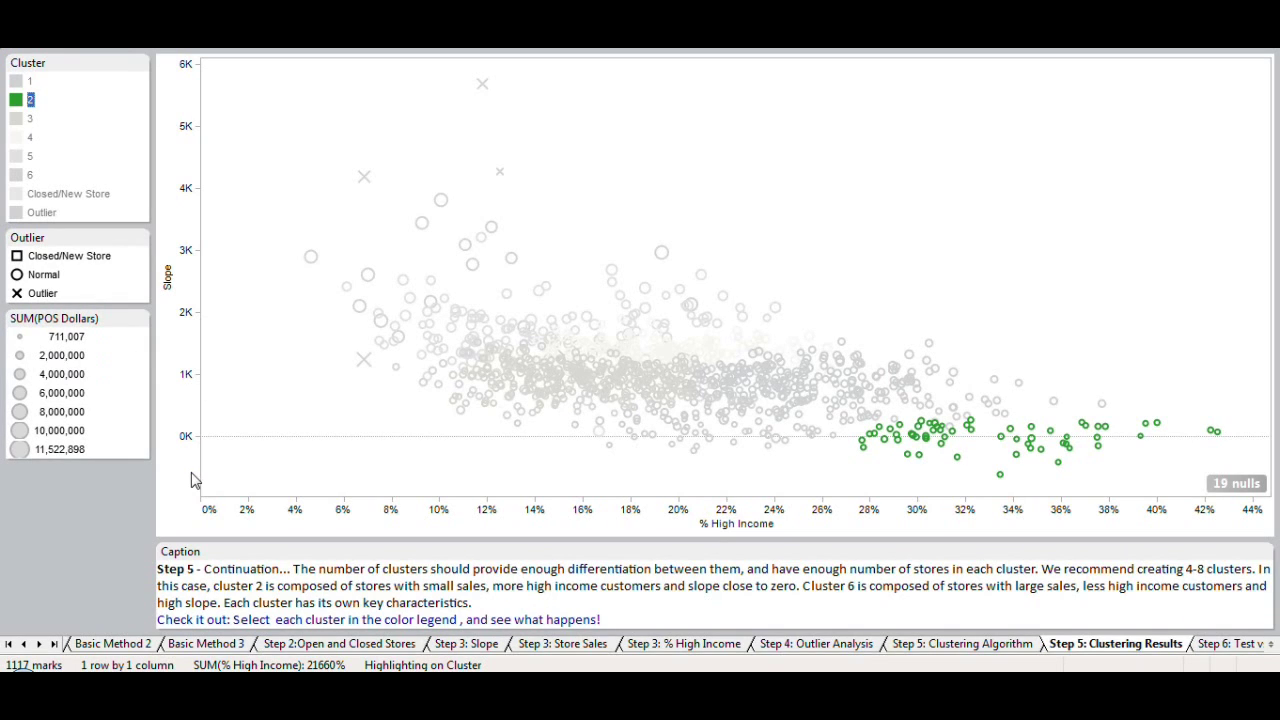
{"action": "left_click", "coordinate": [265, 412]}
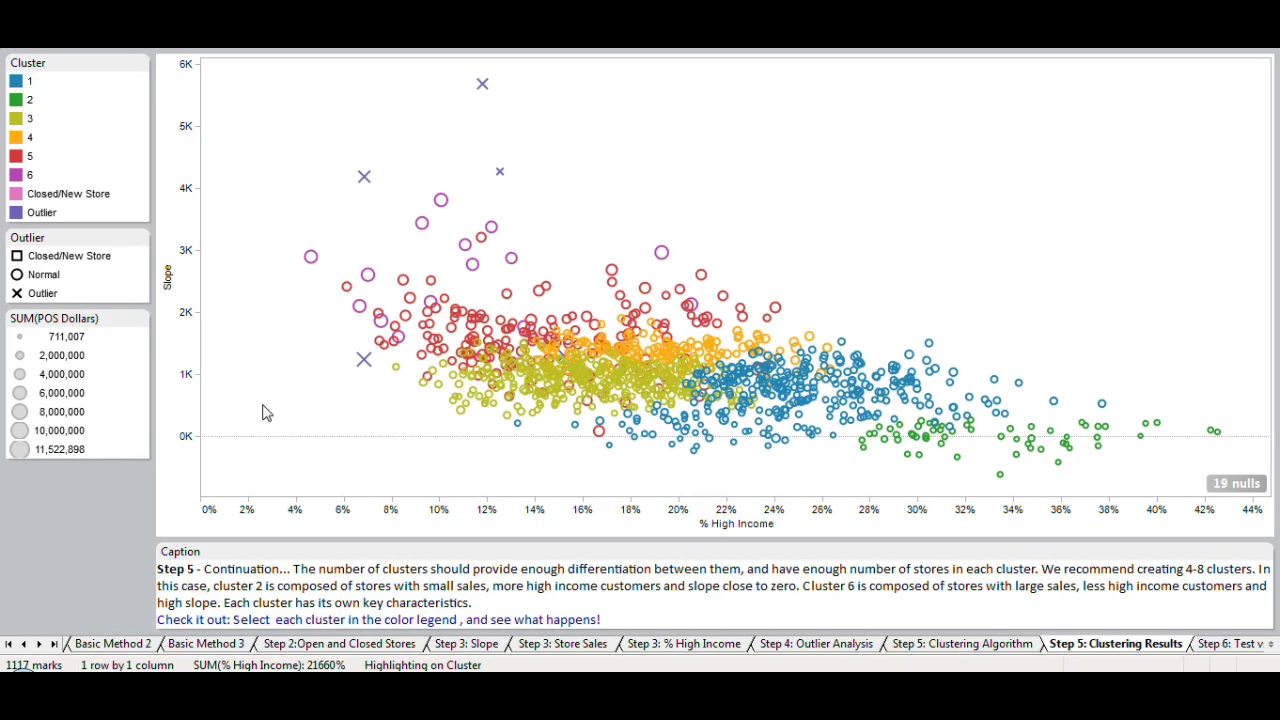
{"action": "left_click", "coordinate": [27, 177]}
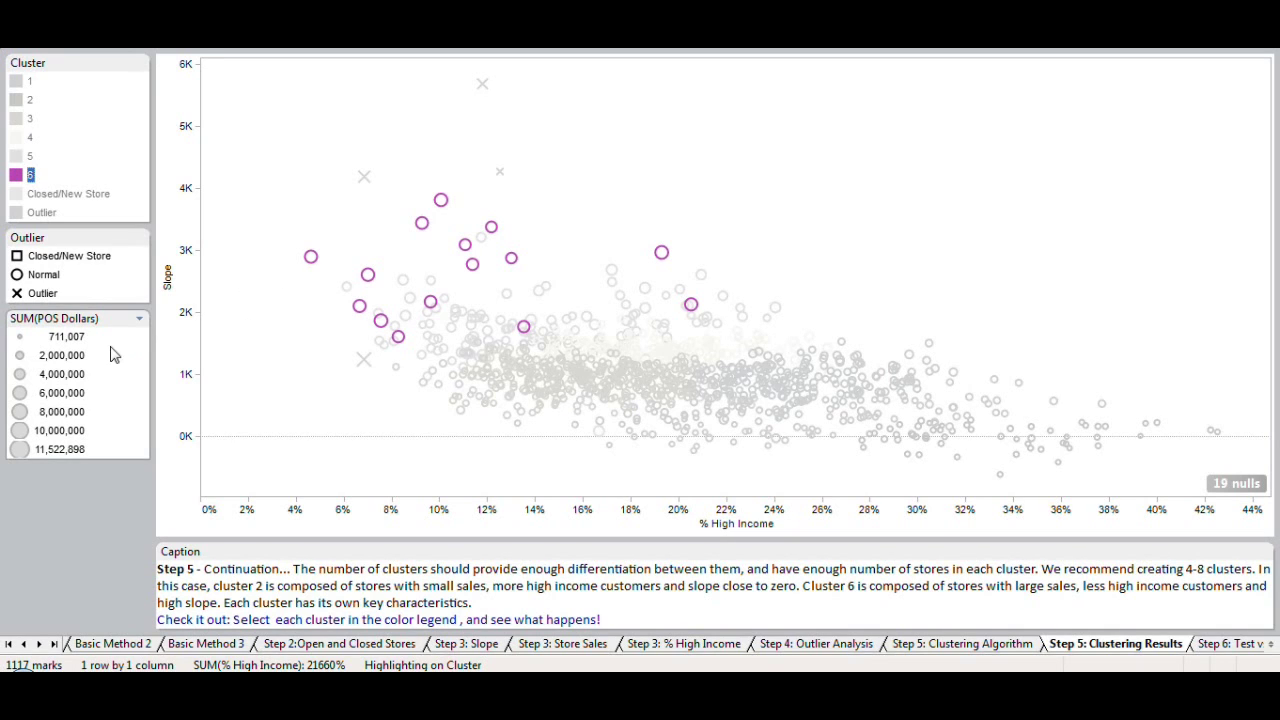
{"action": "left_click", "coordinate": [260, 300]}
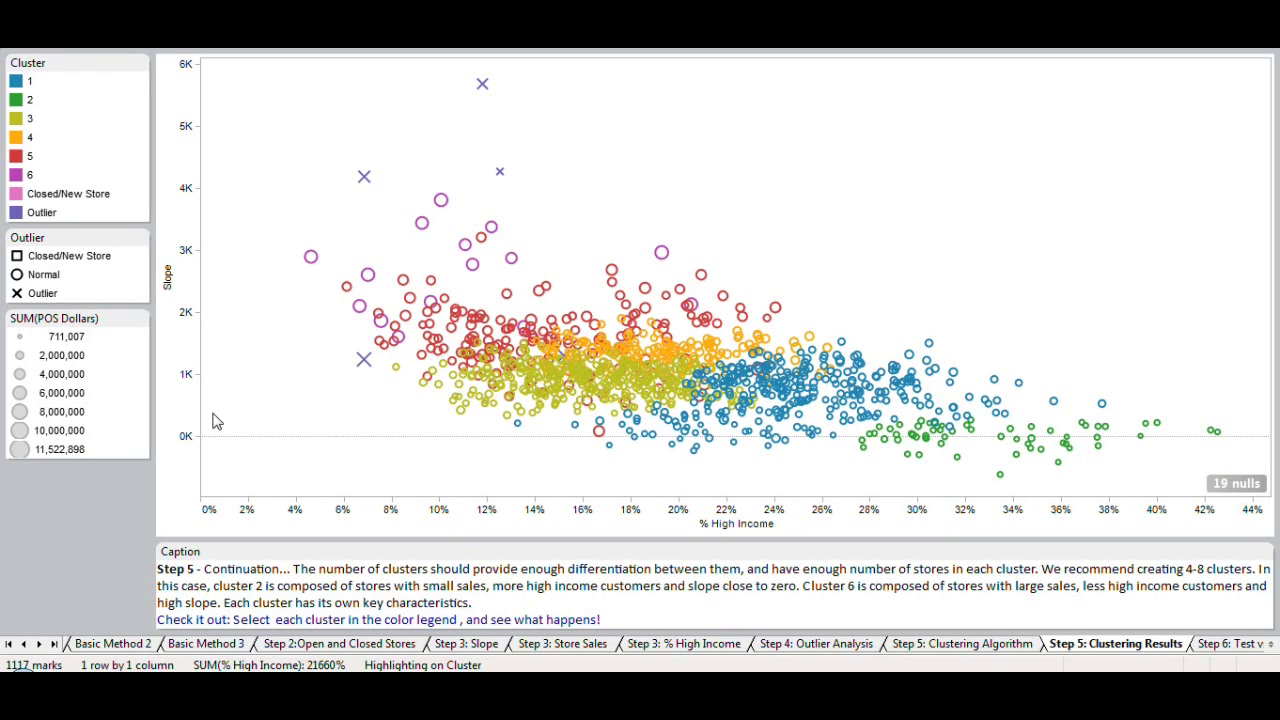
- On the Step 6 Test vs Chain Comparison sheet, compare the store counts per cluster between the test stores and the rest of the chain
{"action": "left_click", "coordinate": [1212, 644]}
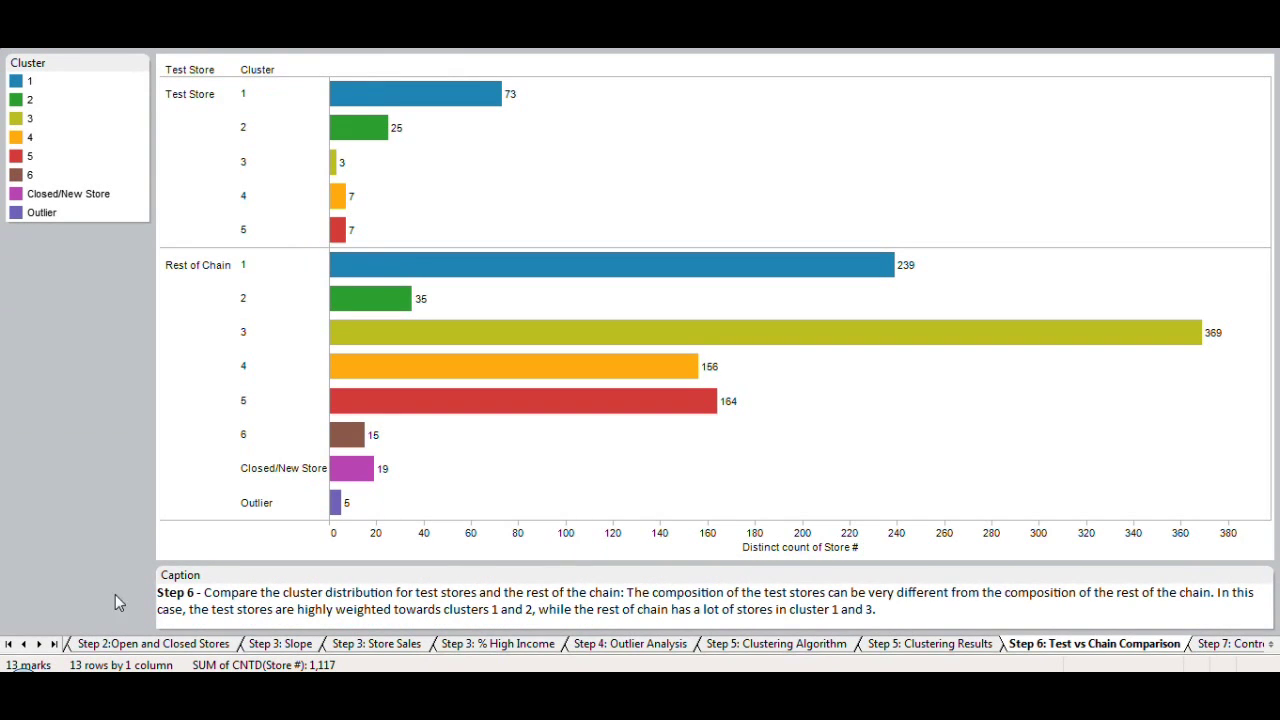
{"action": "left_click", "coordinate": [40, 644]}
{"action": "left_click", "coordinate": [40, 644]}
{"action": "left_click", "coordinate": [40, 644]}
{"action": "left_click", "coordinate": [40, 644]}
{"action": "left_click", "coordinate": [40, 644]}
{"action": "left_click", "coordinate": [40, 644]}
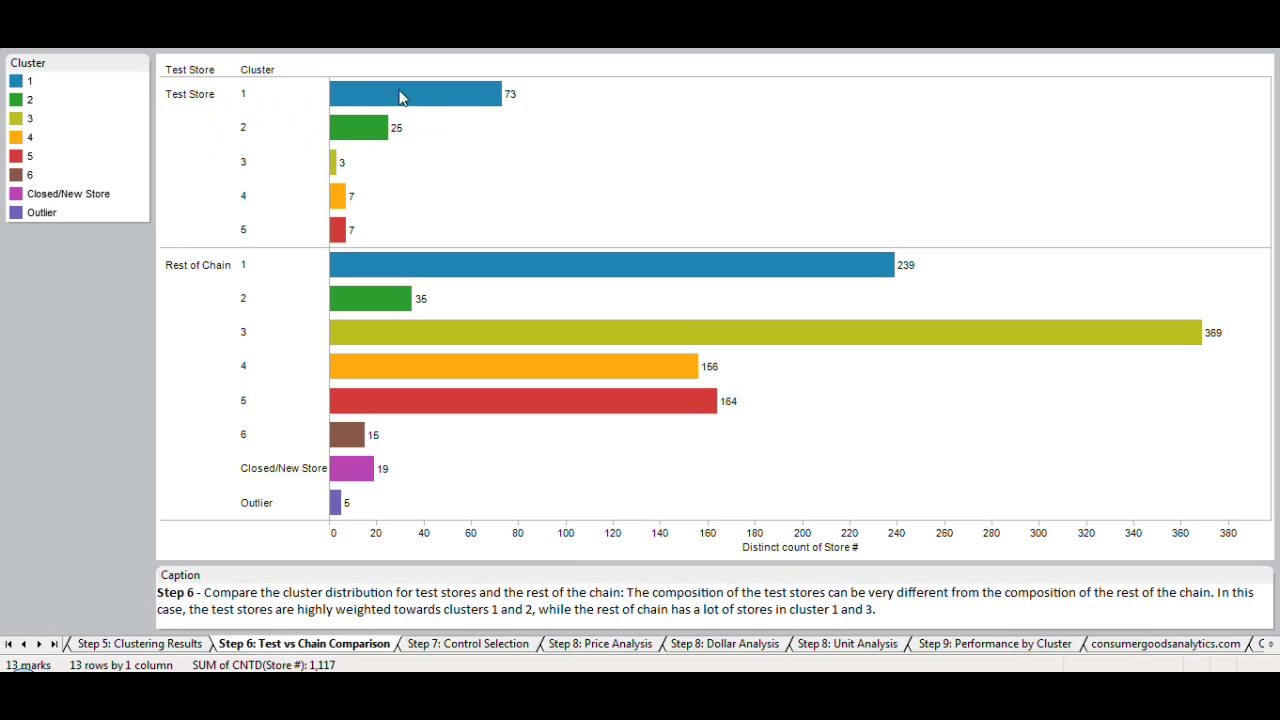
{"action": "mouse_move", "coordinate": [463, 97]}
{"action": "mouse_move", "coordinate": [655, 368]}
{"action": "mouse_move", "coordinate": [372, 137]}
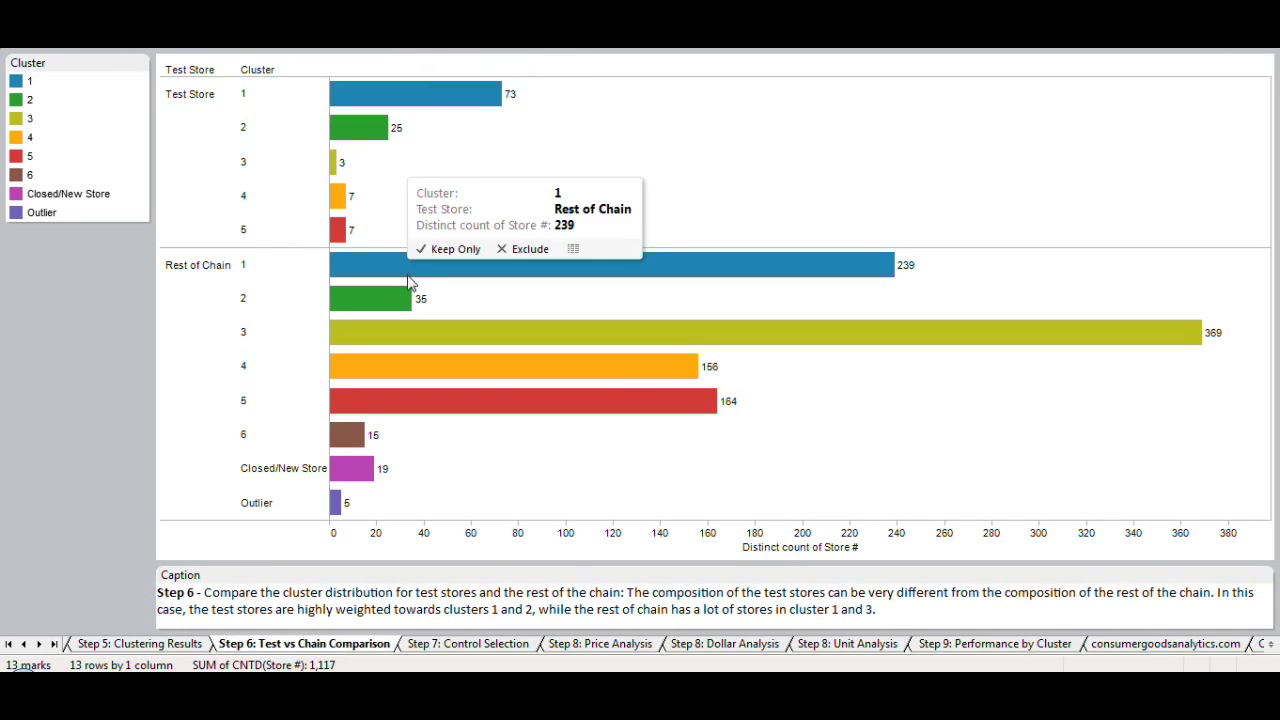
{"action": "mouse_move", "coordinate": [418, 304]}
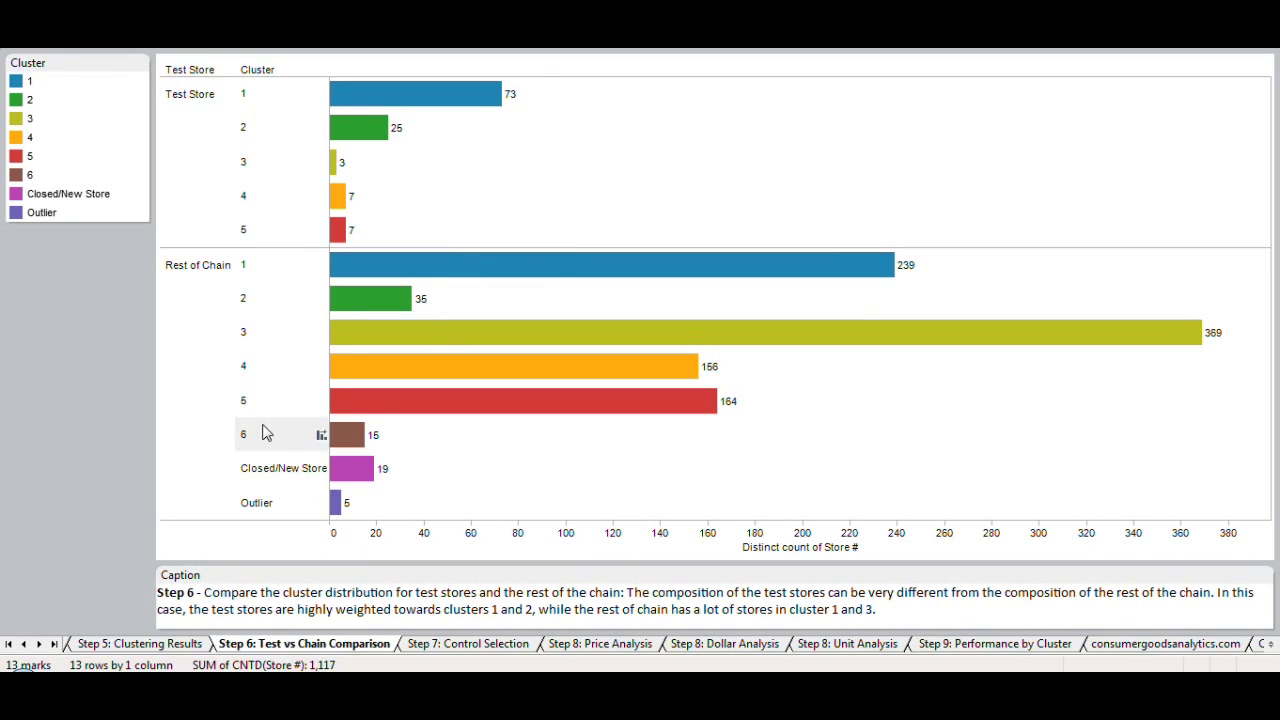
- On the Step 7 Control Selection sheet, compare the cluster distribution of the test stores with that of the control stores
{"action": "left_click", "coordinate": [469, 645]}
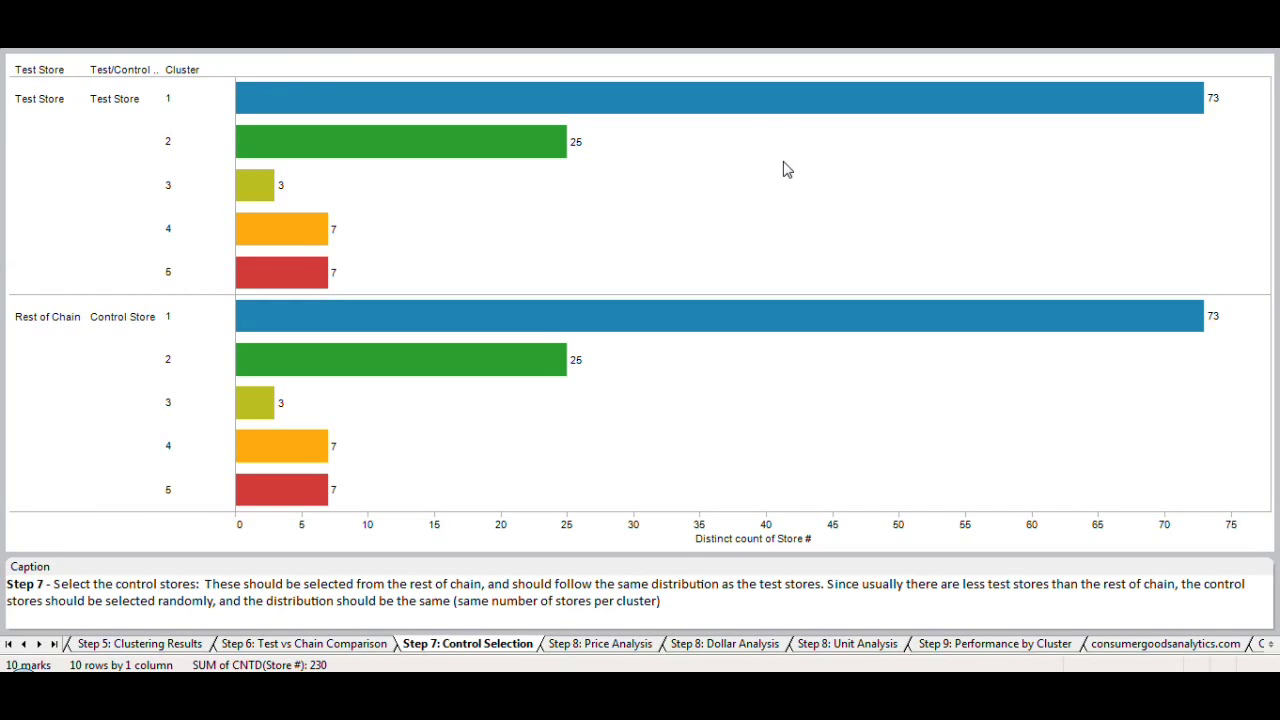
{"action": "mouse_move", "coordinate": [815, 109]}
{"action": "mouse_move", "coordinate": [772, 322]}
{"action": "mouse_move", "coordinate": [534, 147]}
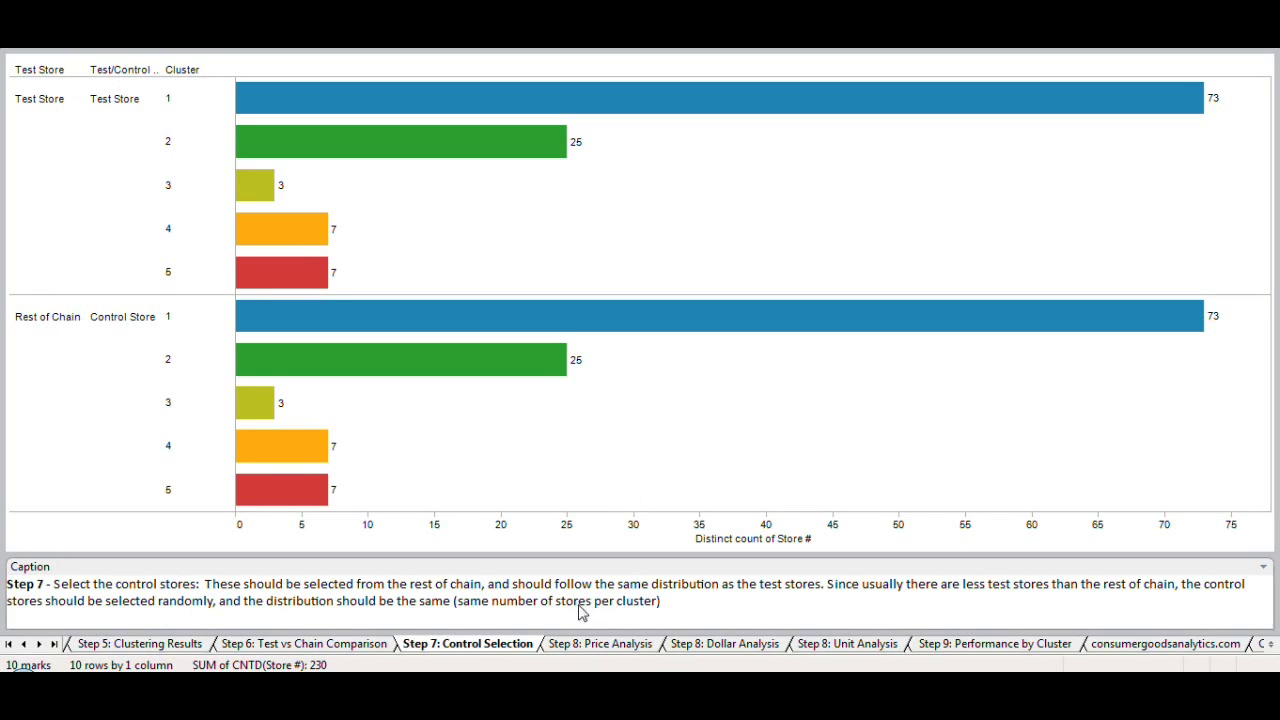
- On the Step 8 Price Analysis sheet, add the During Test period to the charts and compare test and control store prices
{"action": "left_click", "coordinate": [607, 648]}
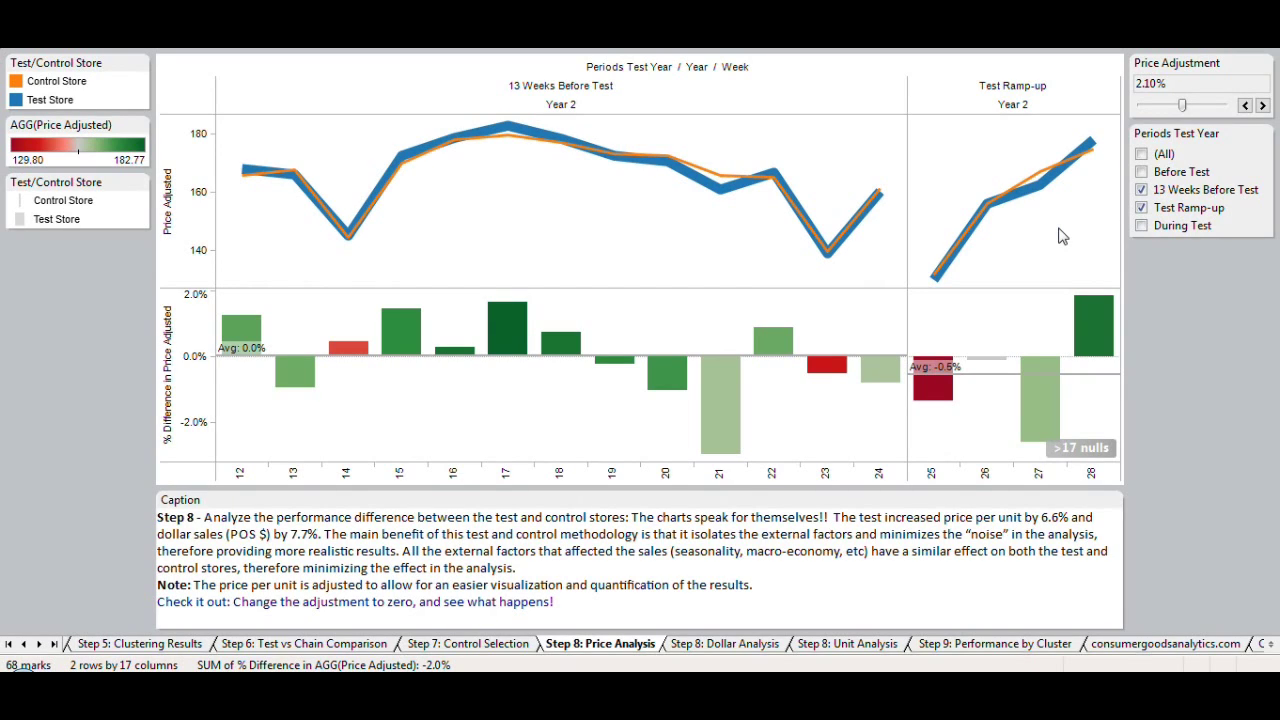
{"action": "left_click", "coordinate": [1142, 226]}
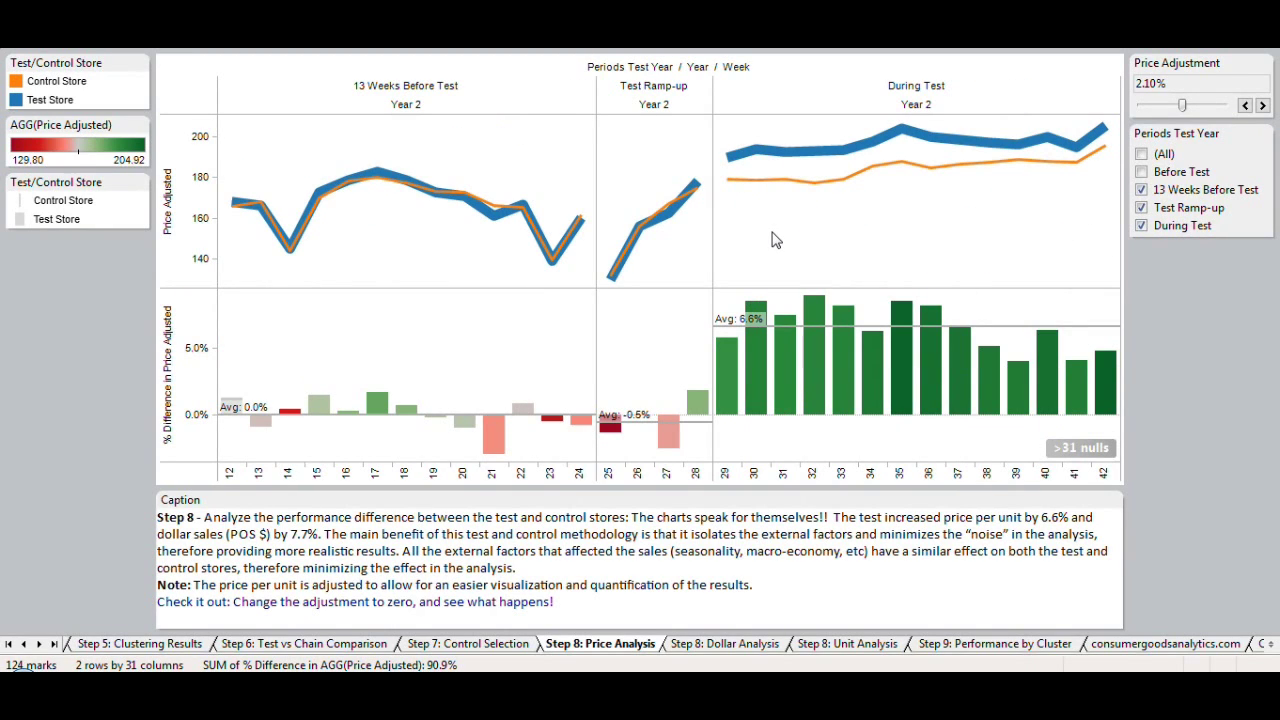
{"action": "mouse_move", "coordinate": [788, 158]}
{"action": "mouse_move", "coordinate": [845, 184]}
{"action": "mouse_move", "coordinate": [749, 330]}
- On the Step 8 Dollar Analysis sheet, include the During Test period and inspect the POS Dollars difference between test and control stores
{"action": "left_click", "coordinate": [748, 644]}
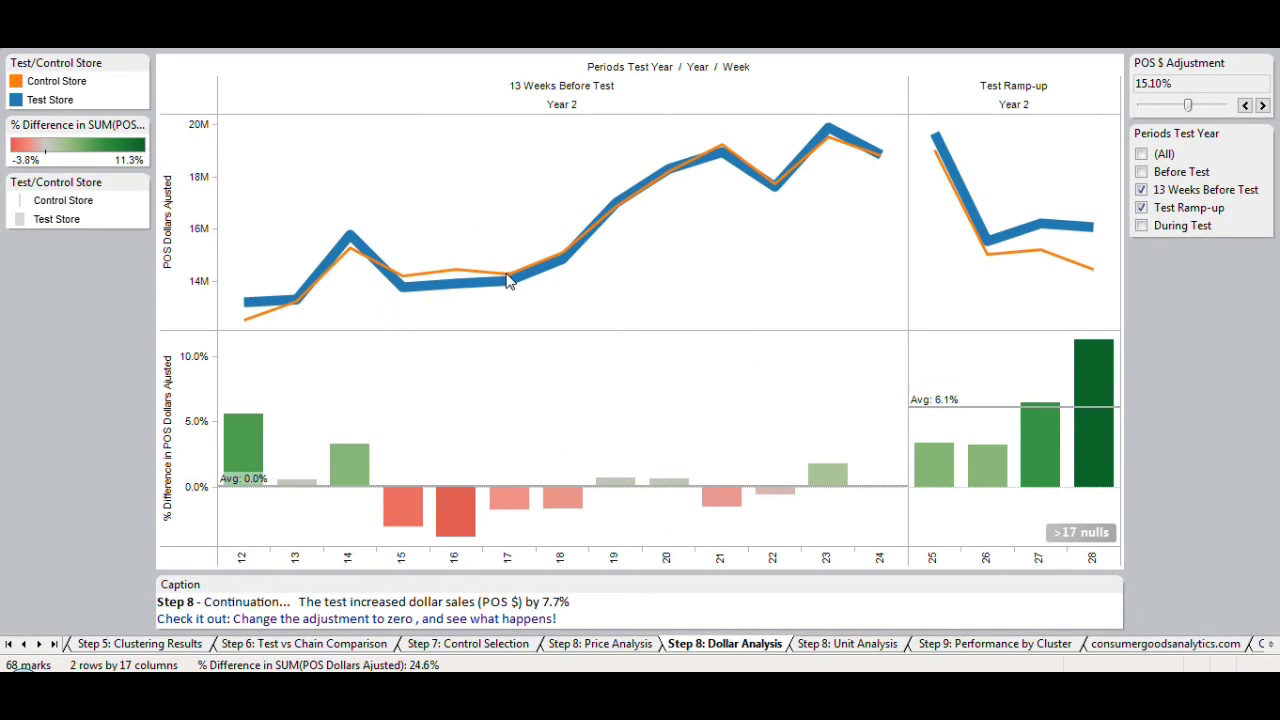
{"action": "mouse_move", "coordinate": [604, 236]}
{"action": "left_click", "coordinate": [1142, 227]}
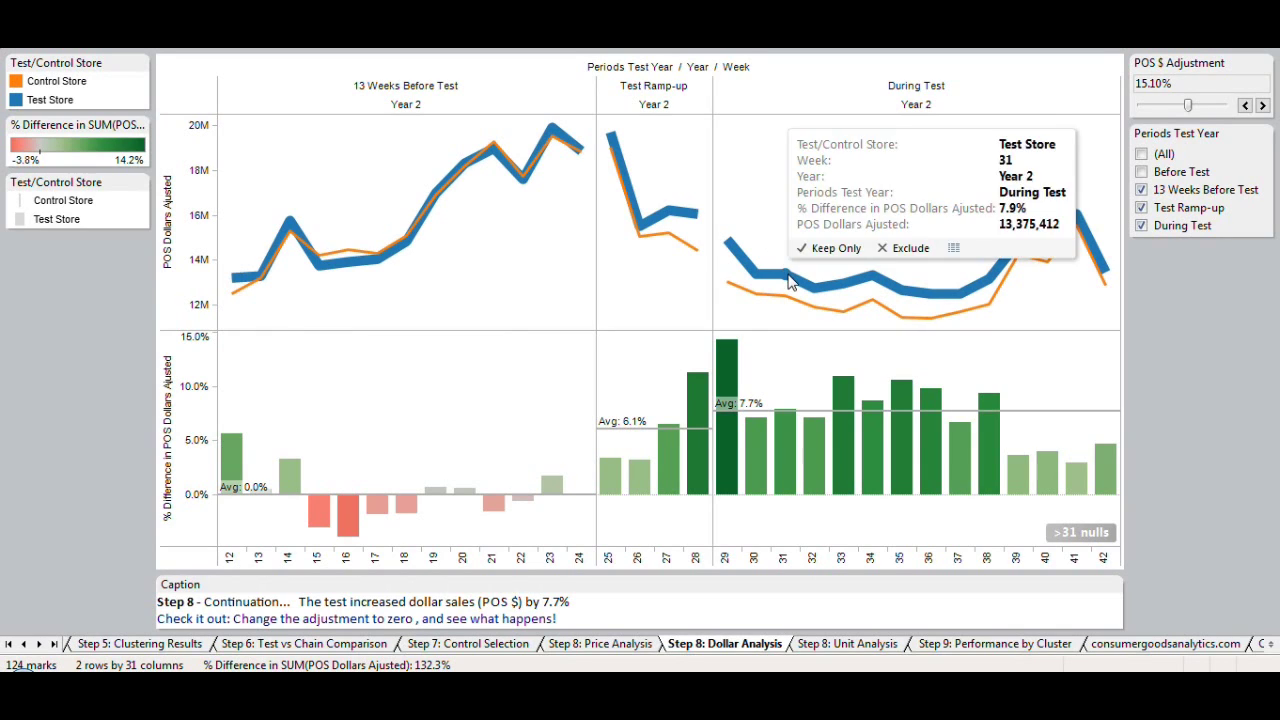
{"action": "mouse_move", "coordinate": [751, 401]}
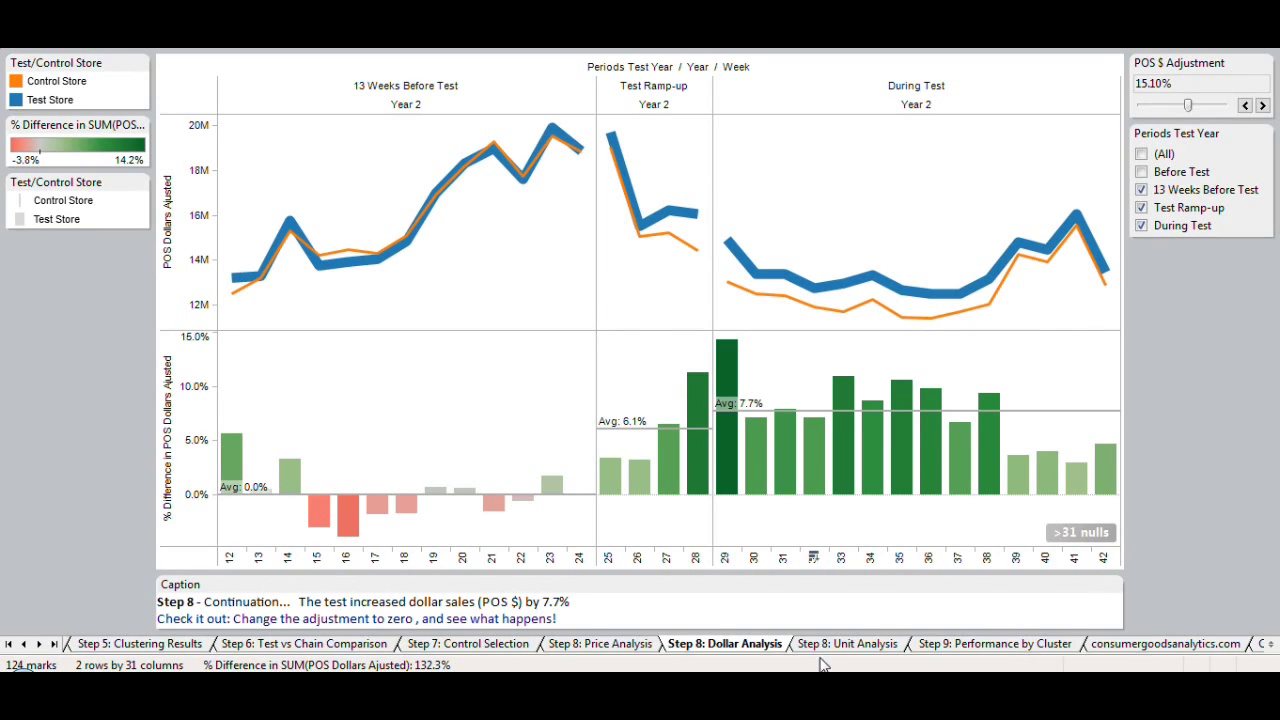
- On the Step 8 Unit Analysis sheet, include the During Test period in the POS Units comparison of test and control stores
{"action": "left_click", "coordinate": [855, 646]}
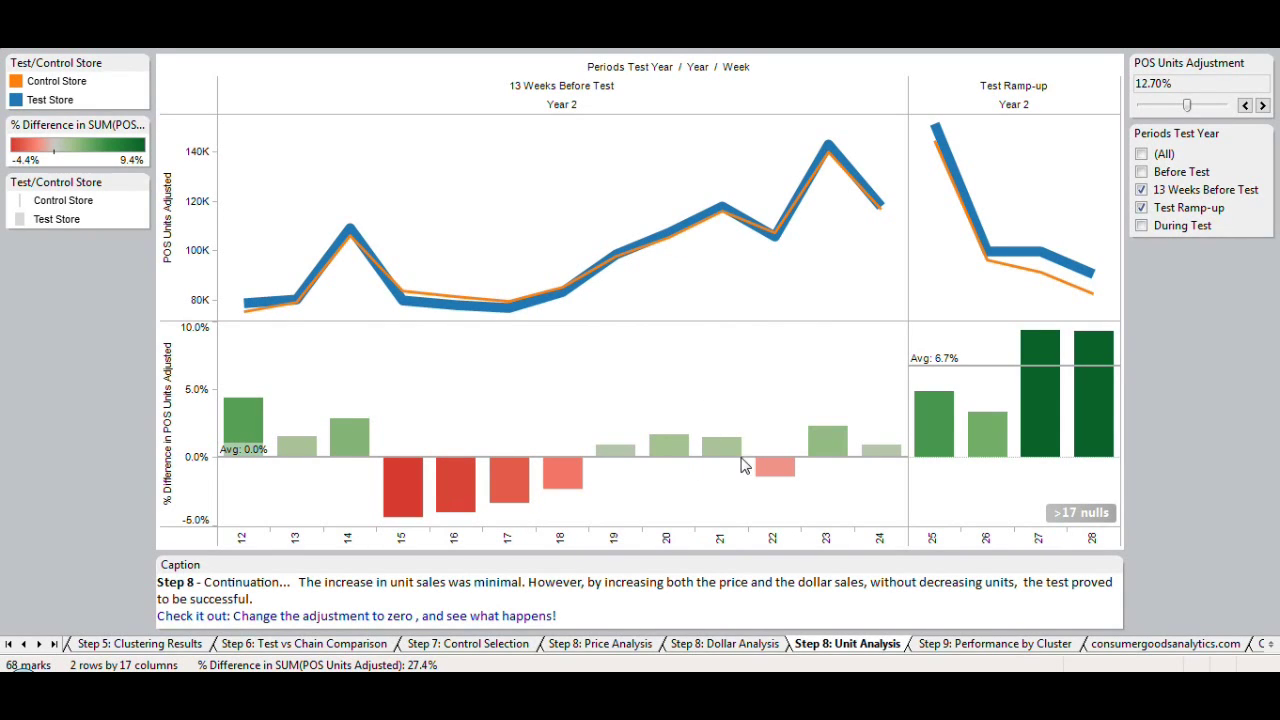
{"action": "left_click", "coordinate": [1141, 226]}
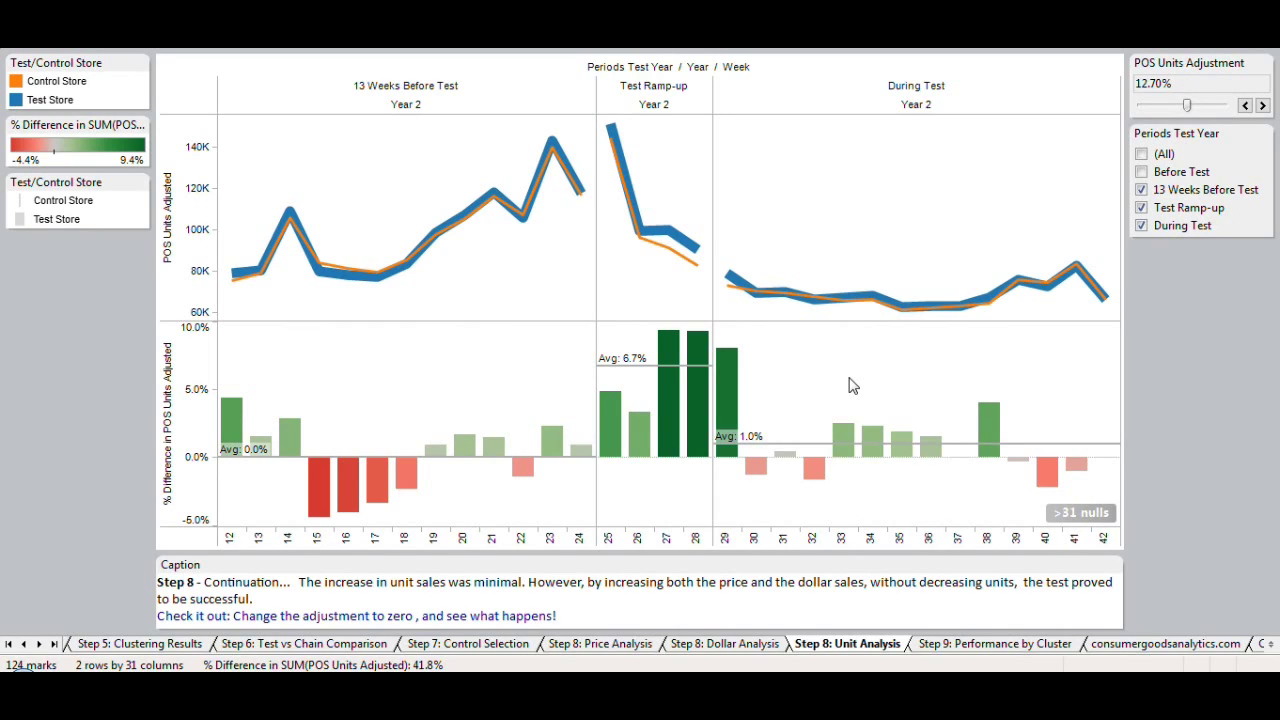
- On the Step 9 Performance by Cluster sheet, examine the percentage difference in POS Dollars for cluster 3 during the test
{"action": "left_click", "coordinate": [1000, 645]}
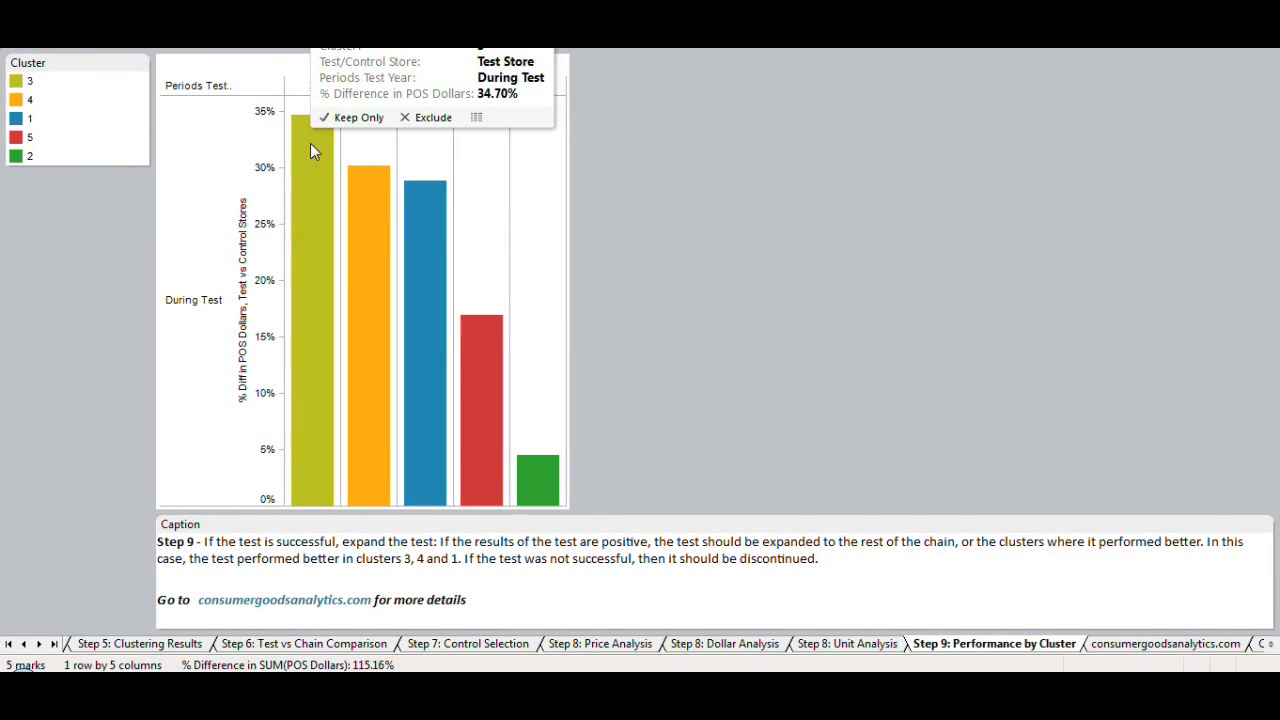
{"action": "mouse_move", "coordinate": [311, 184]}
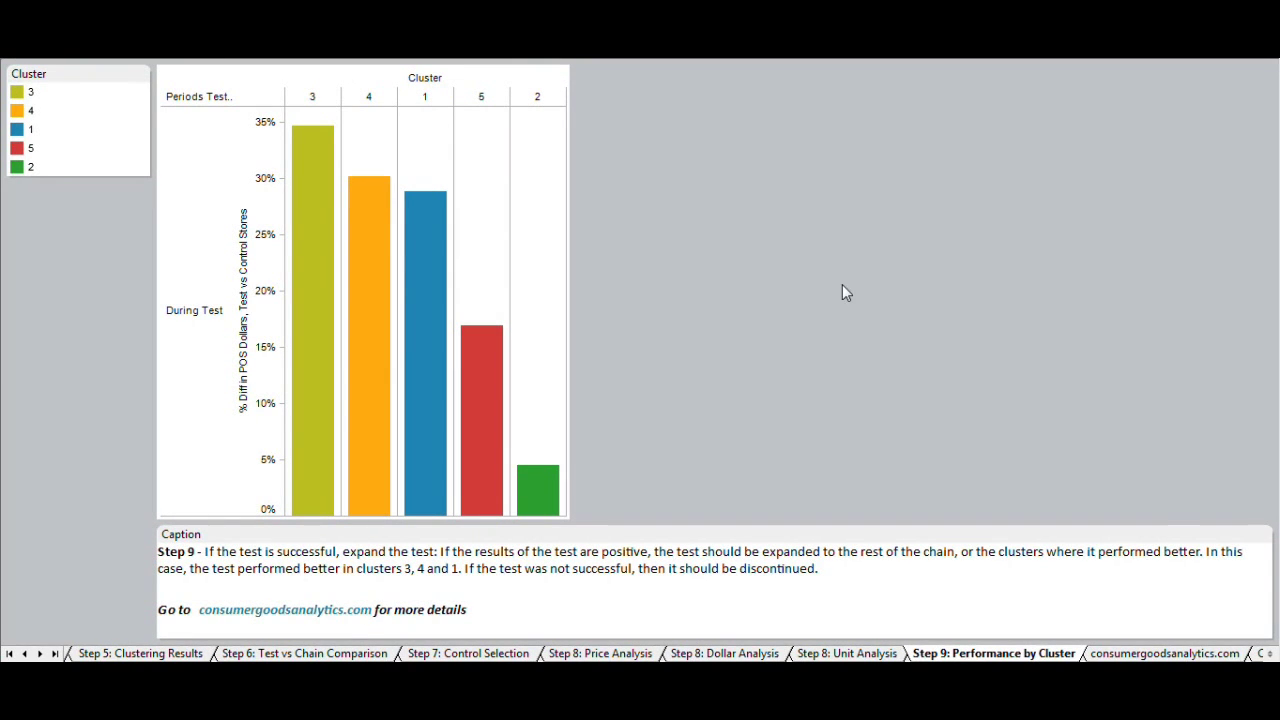
- Open the consumergoodsanalytics.com sheet and look over the embedded website's home page
{"action": "left_click", "coordinate": [1150, 654]}
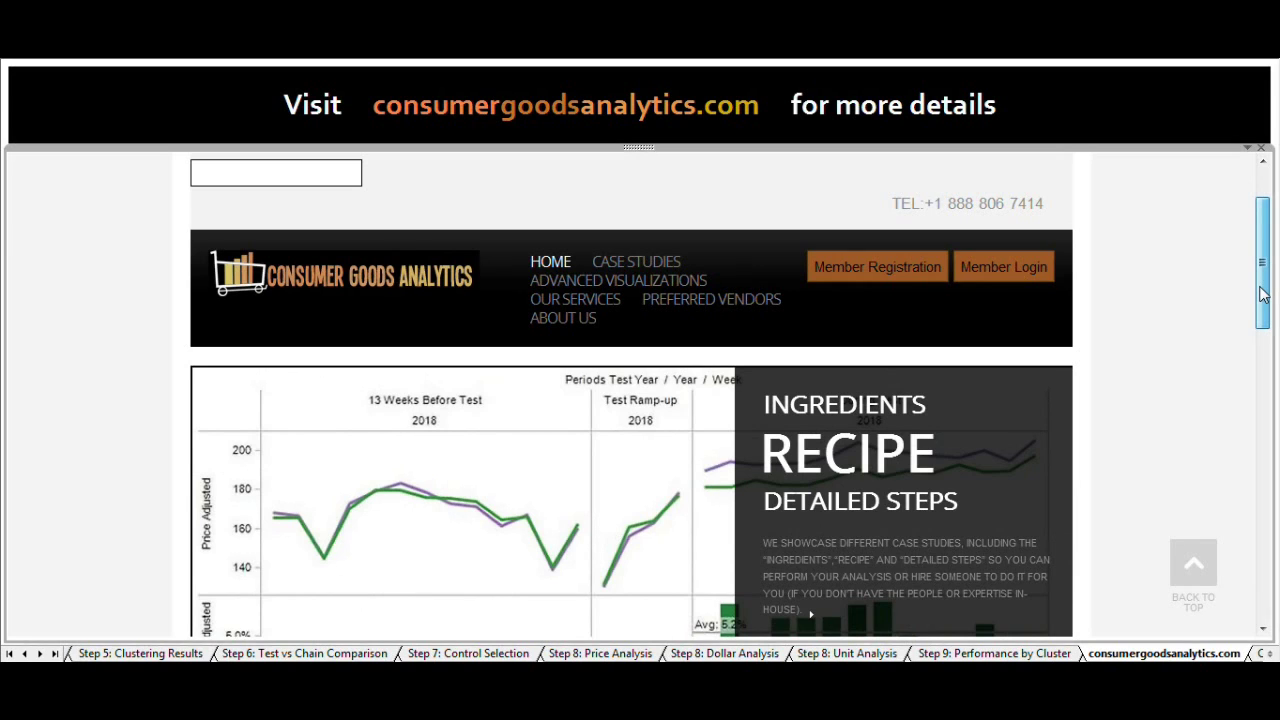
{"action": "left_click_drag", "start_coordinate": [1262, 293], "coordinate": [1262, 308]}
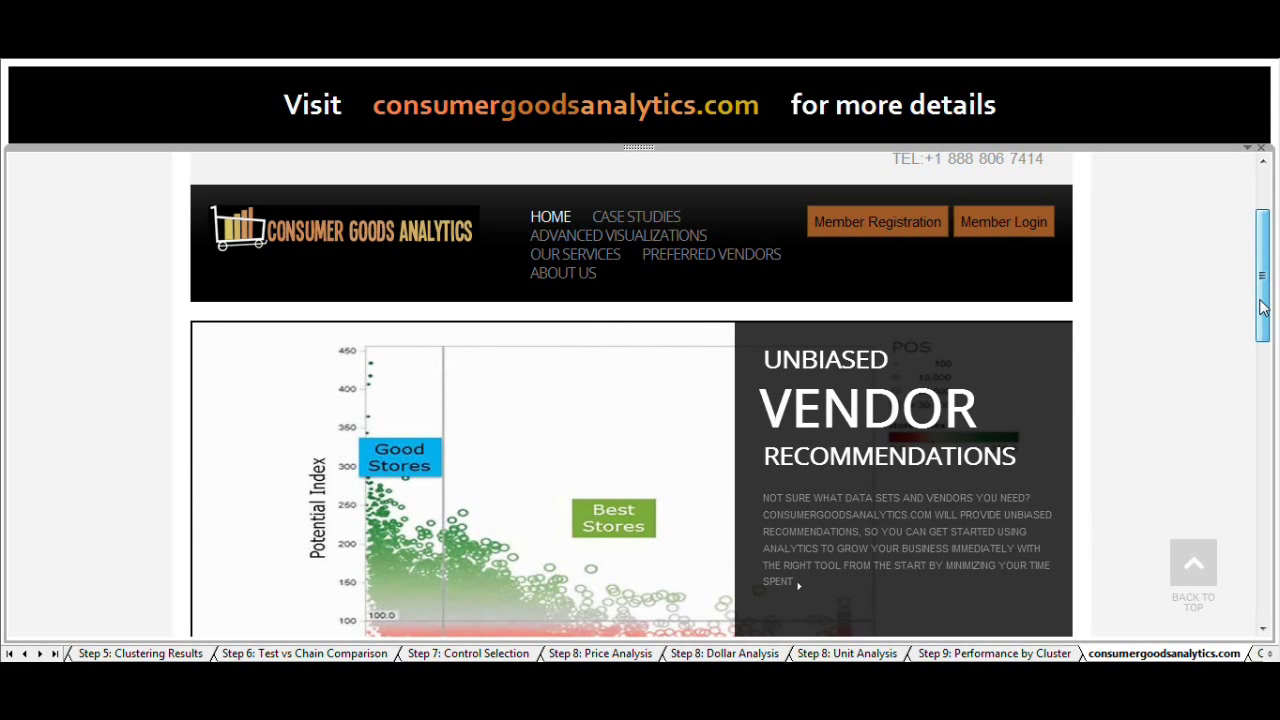
{"action": "mouse_move", "coordinate": [1262, 308]}
{"action": "left_mouse_down"}
{"action": "mouse_move", "coordinate": [1262, 380]}
{"action": "mouse_move", "coordinate": [1262, 306]}
{"action": "left_mouse_up"}
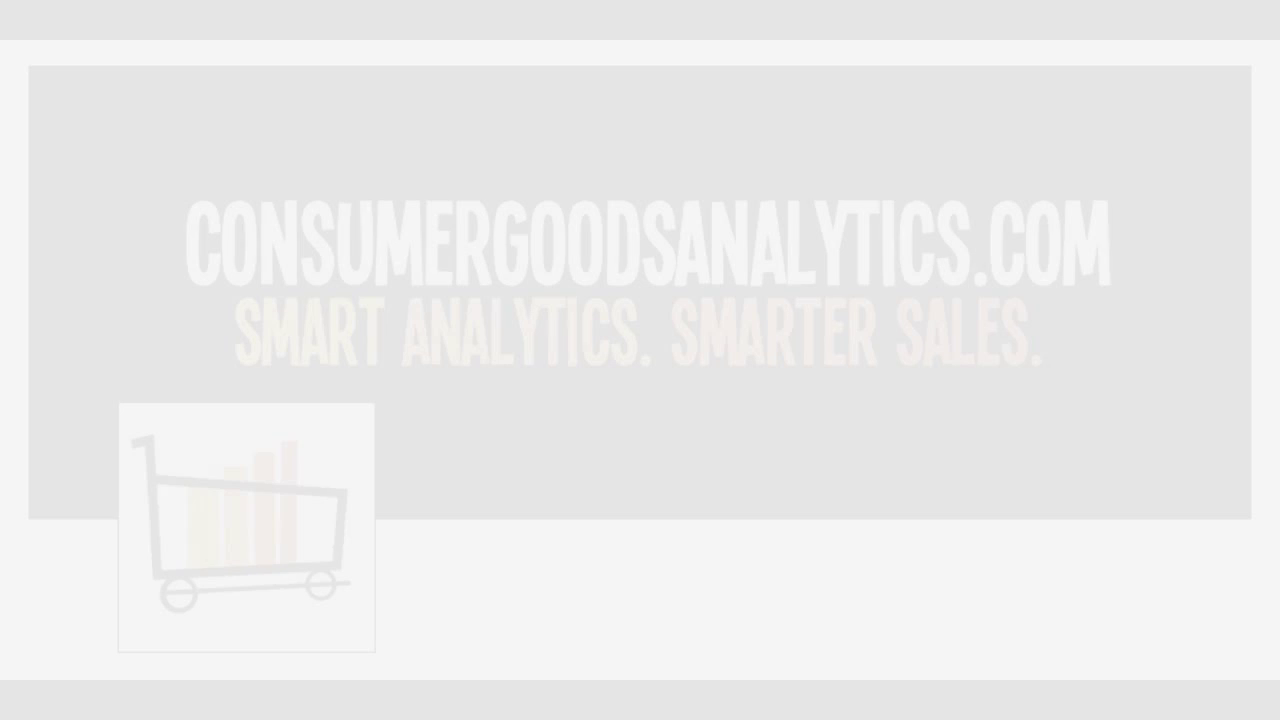